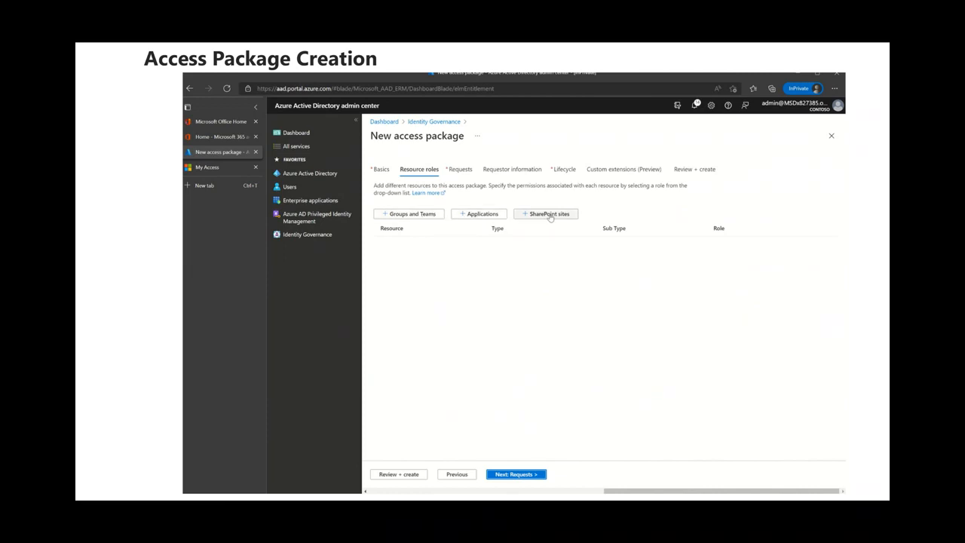
Add the sg-Sales and Marketing group as a resource role of the new access package.
click(432, 215)
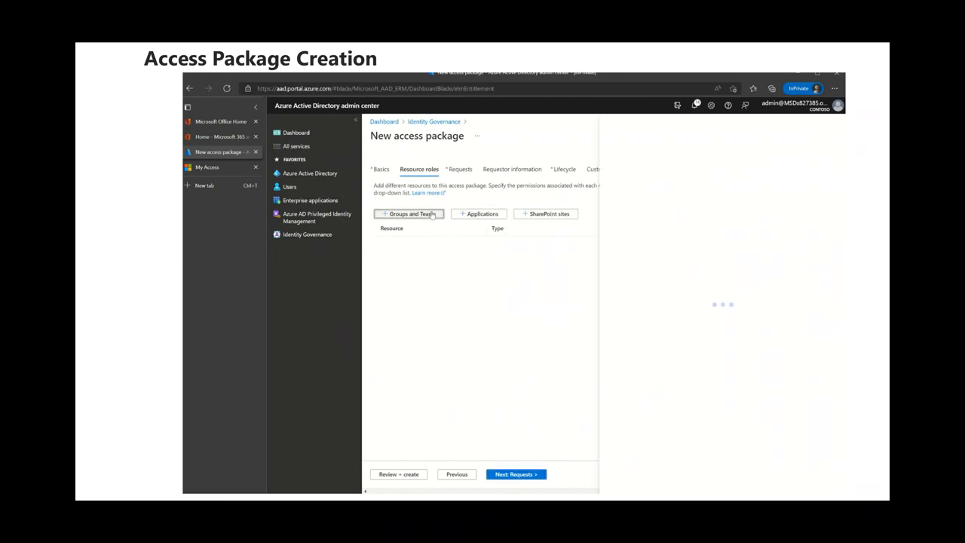
click(709, 209)
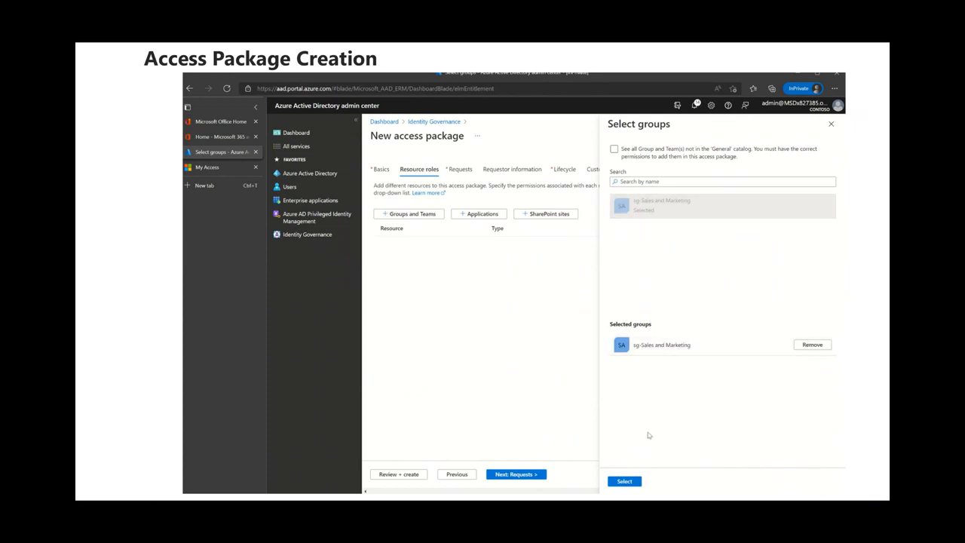
click(626, 481)
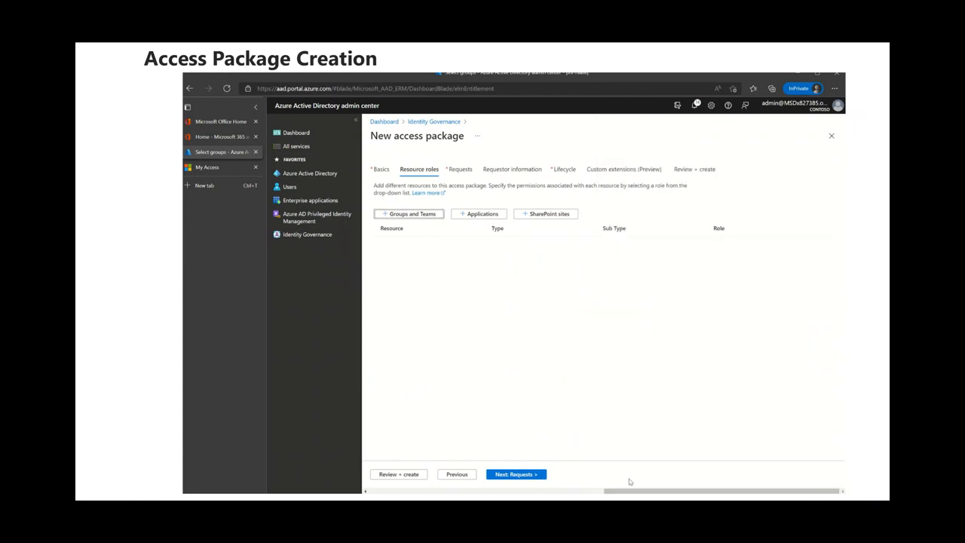
Add the Box and Salesforce applications as resources of the access package.
click(487, 215)
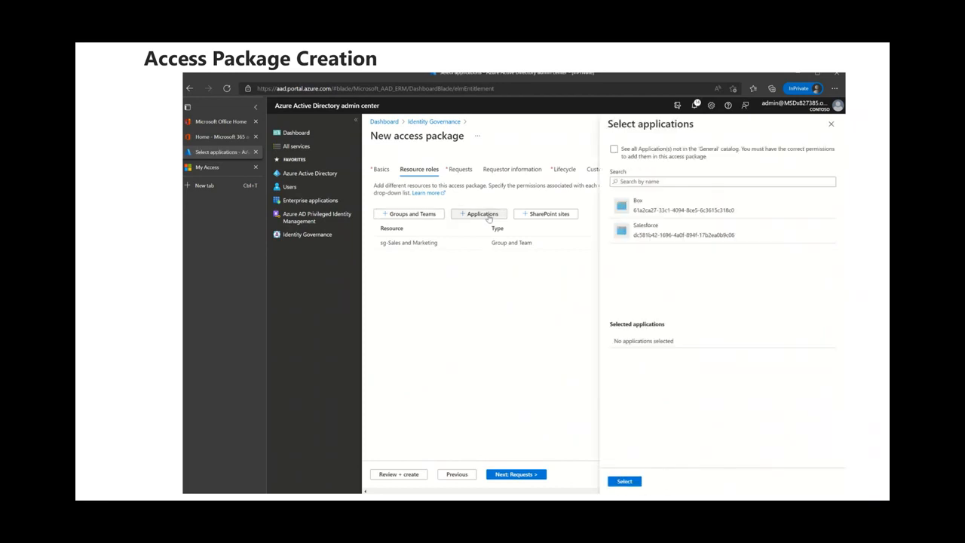
click(662, 211)
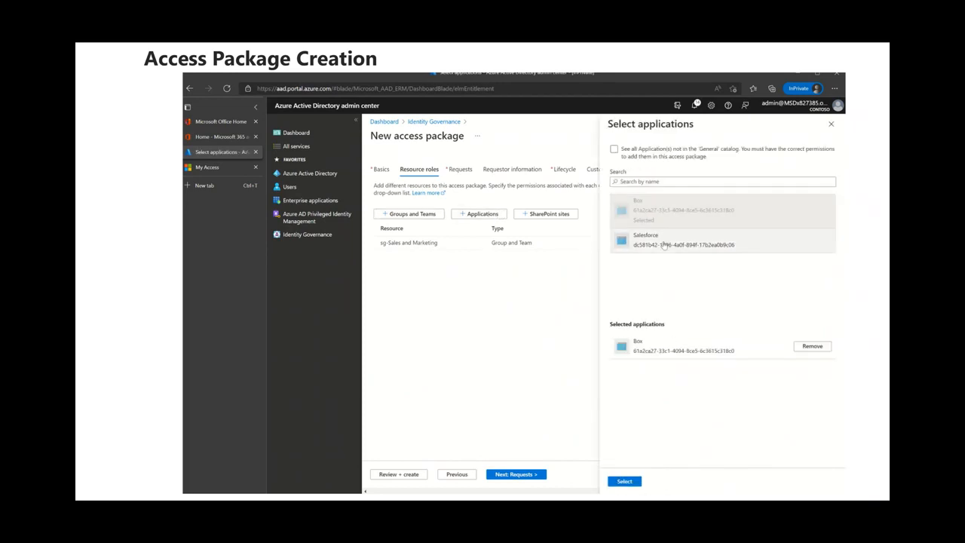
click(663, 242)
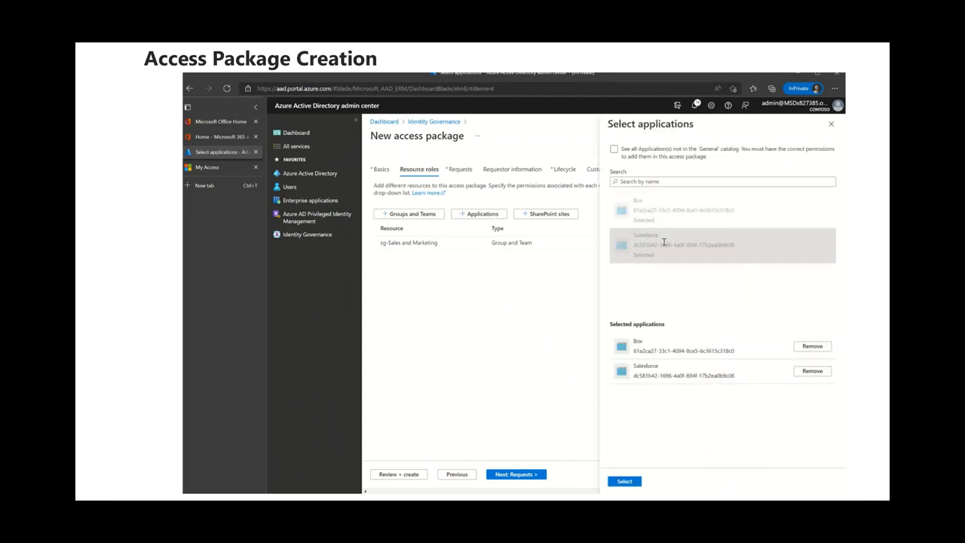
click(625, 482)
Add the Sales and Marketing SharePoint Online site as a resource of the access package.
click(555, 215)
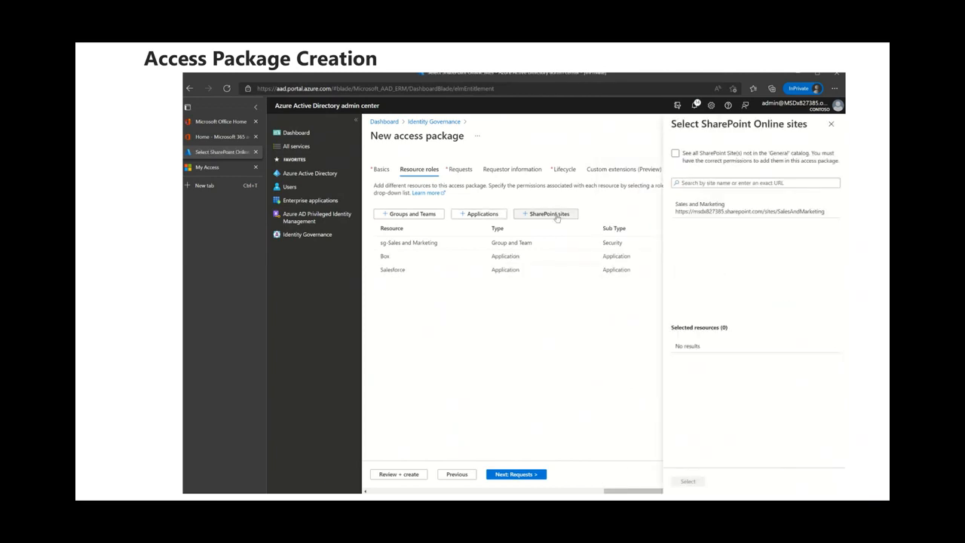
click(715, 204)
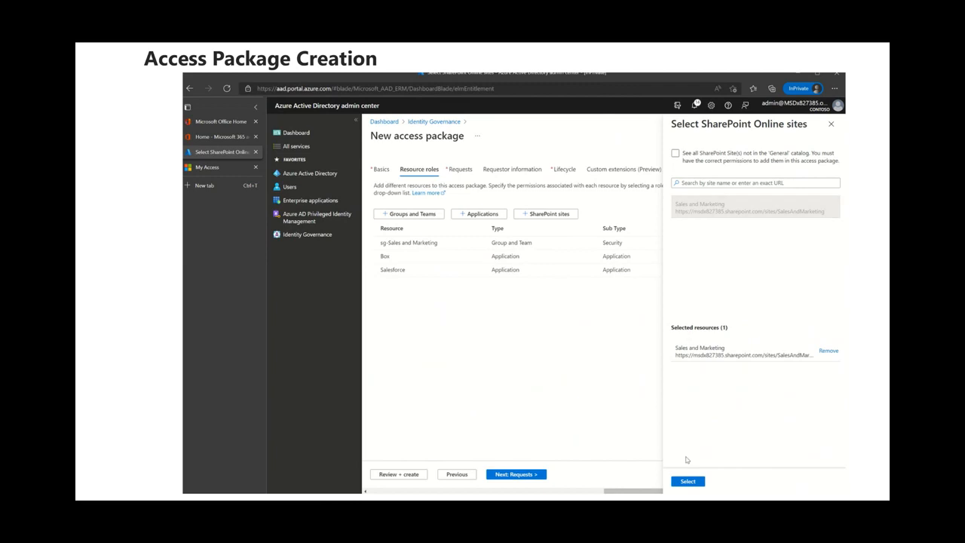
click(688, 482)
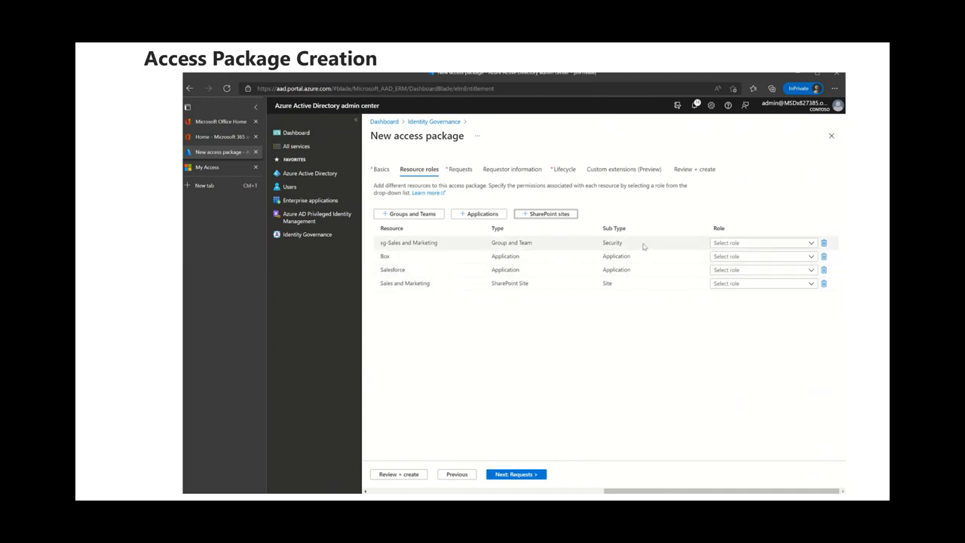
Assign the Member role to the sg-Sales and Marketing group and the User role to Box.
click(812, 244)
click(770, 286)
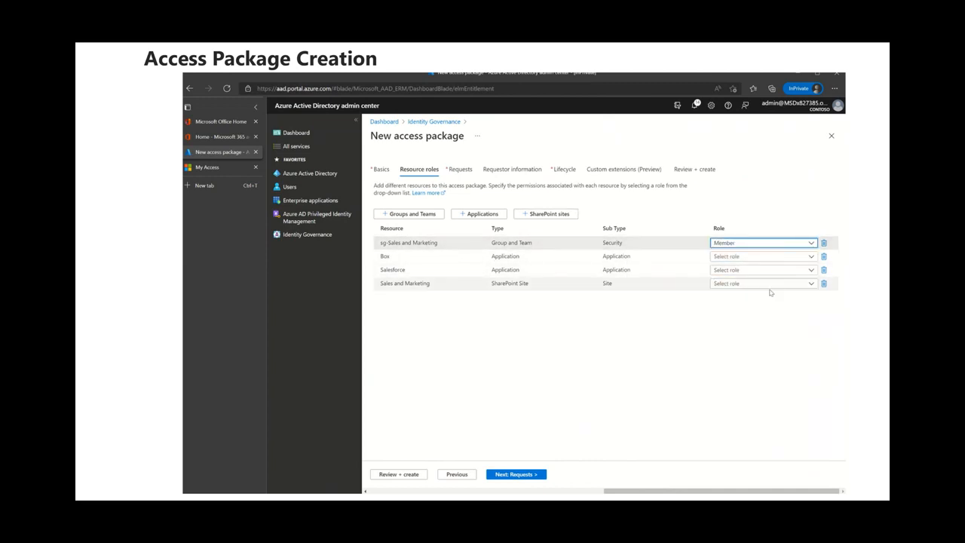
click(806, 257)
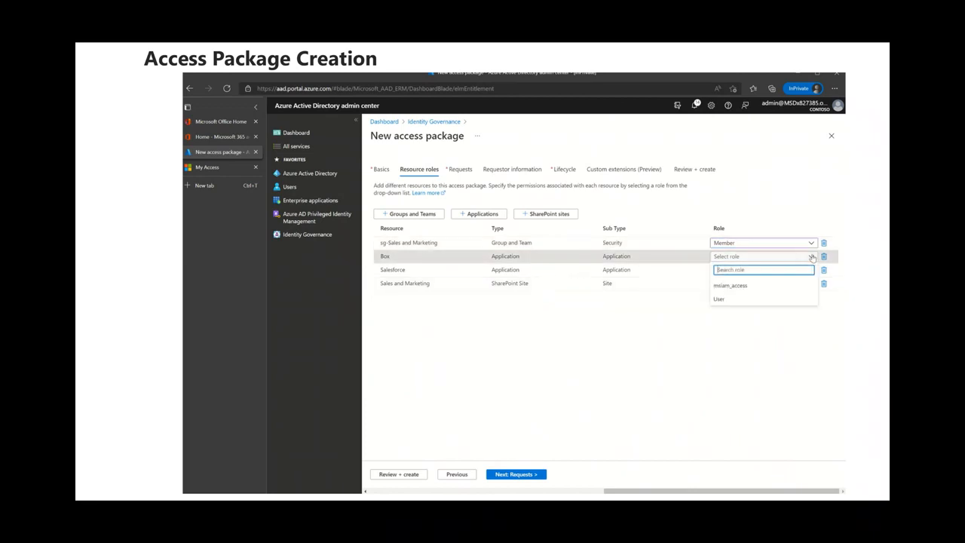
click(778, 301)
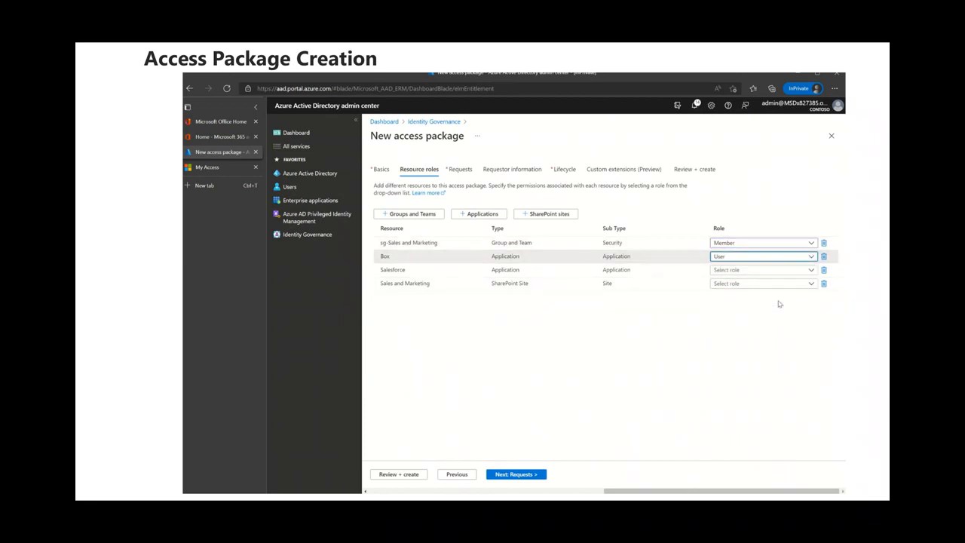
Assign the Standard User role to Salesforce and the Sales and Marketing Members role to the SharePoint site.
click(812, 272)
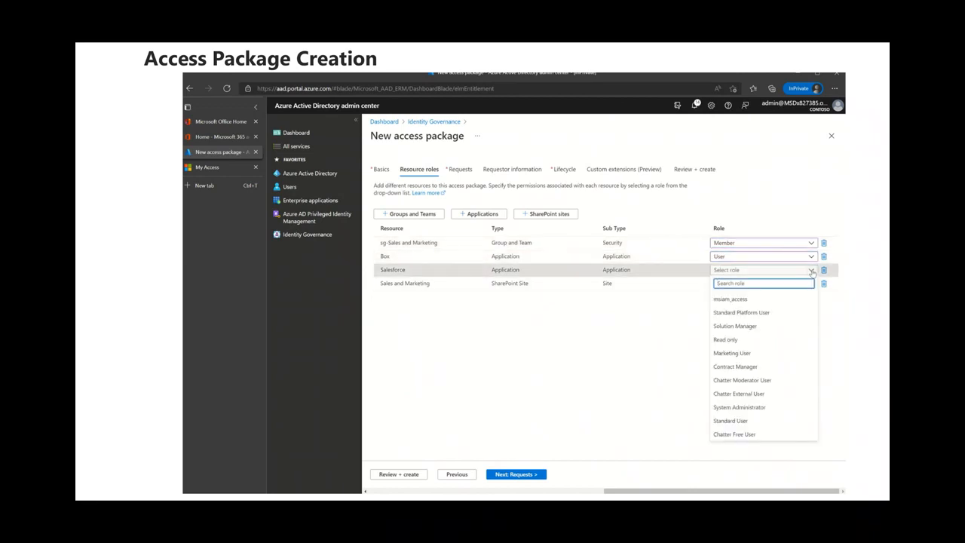
click(758, 421)
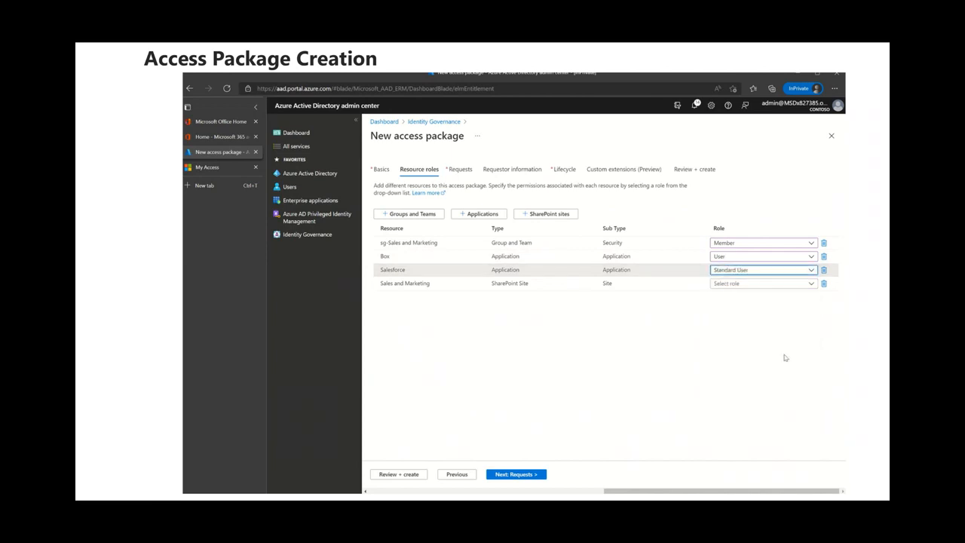
click(811, 284)
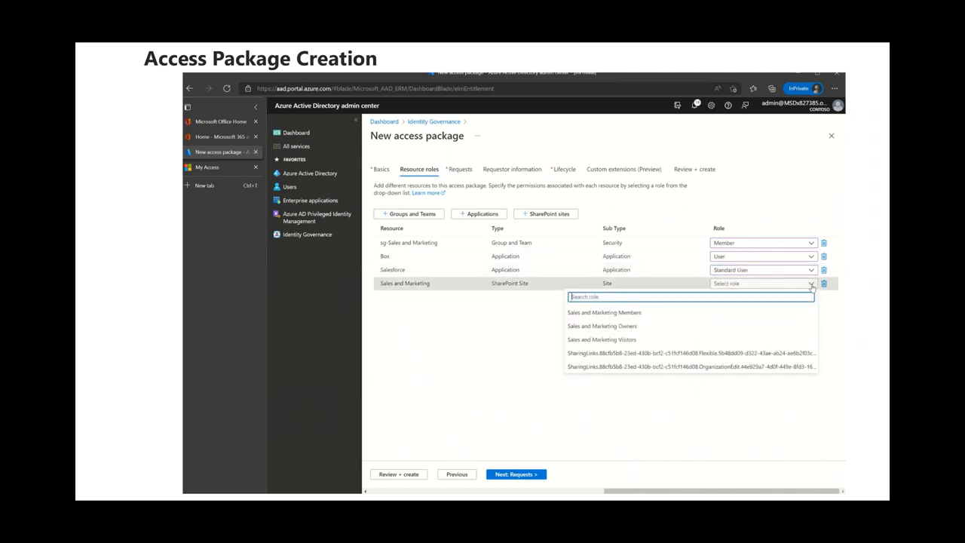
click(760, 318)
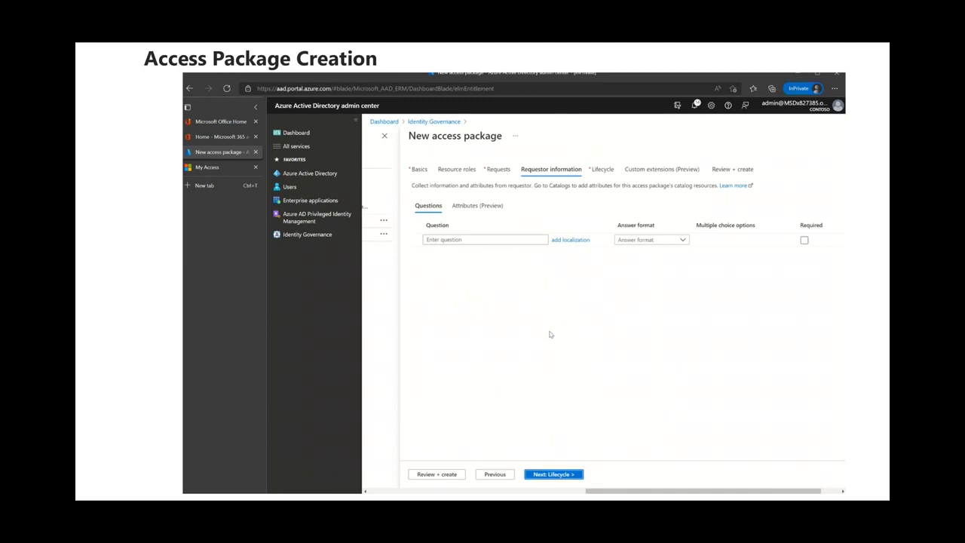
Set the access review starting date on the Lifecycle page to 04/01/2022.
click(235, 477)
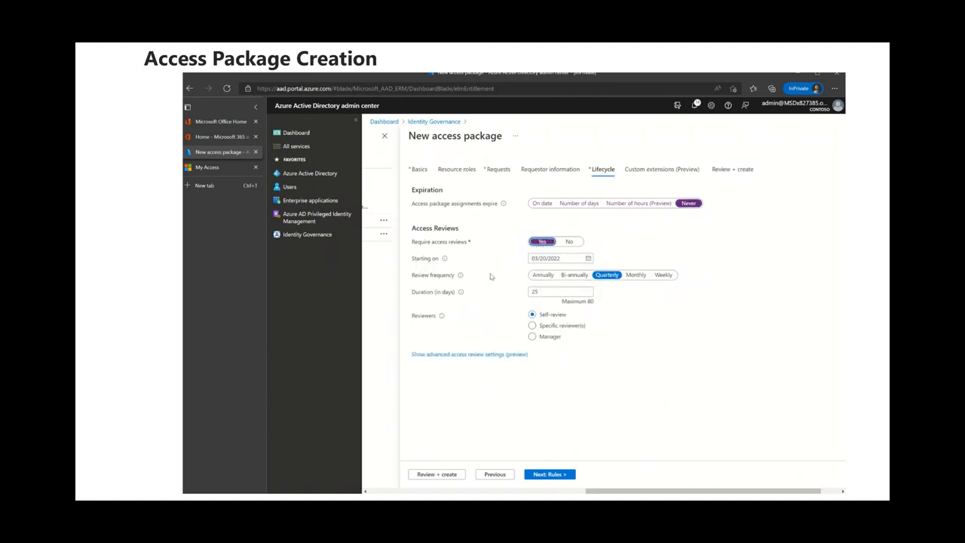
click(589, 258)
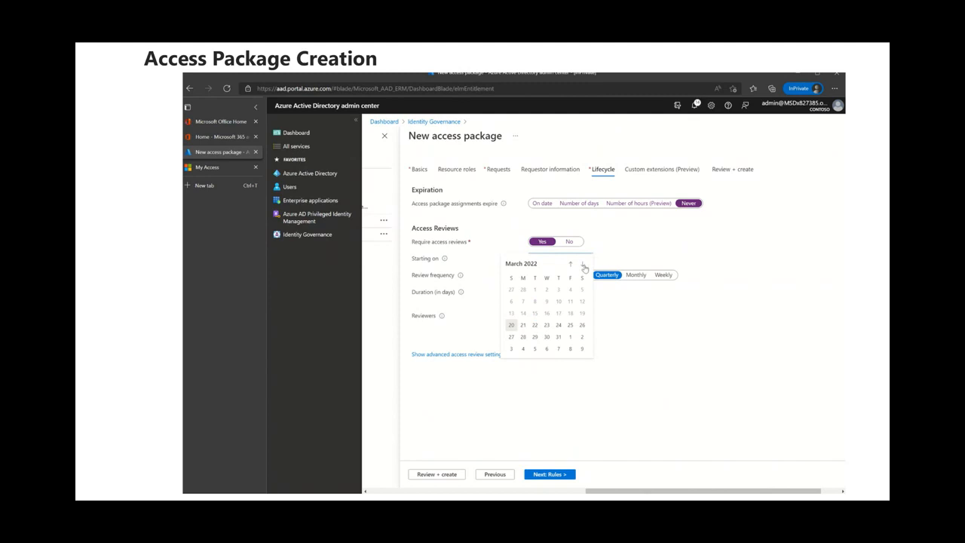
click(583, 264)
click(583, 266)
click(583, 266)
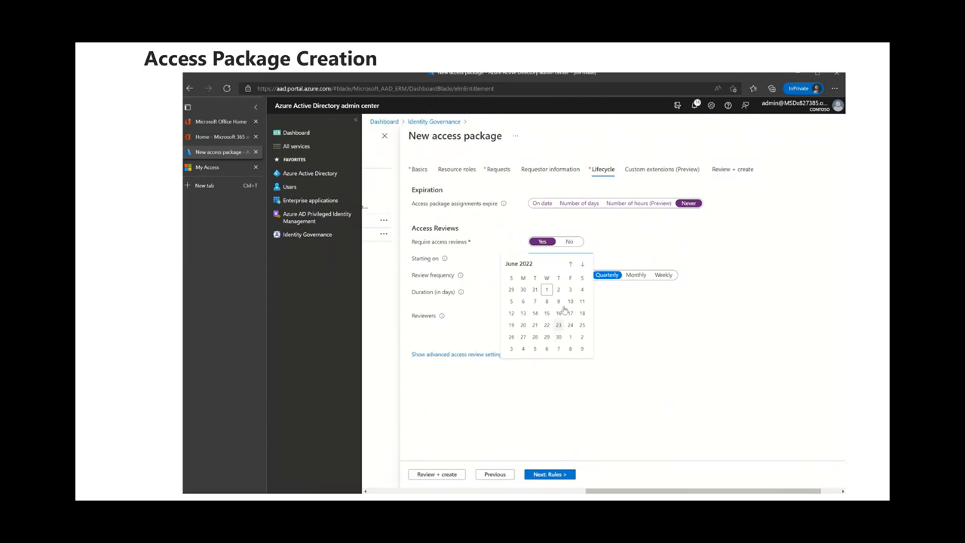
click(571, 264)
click(571, 264)
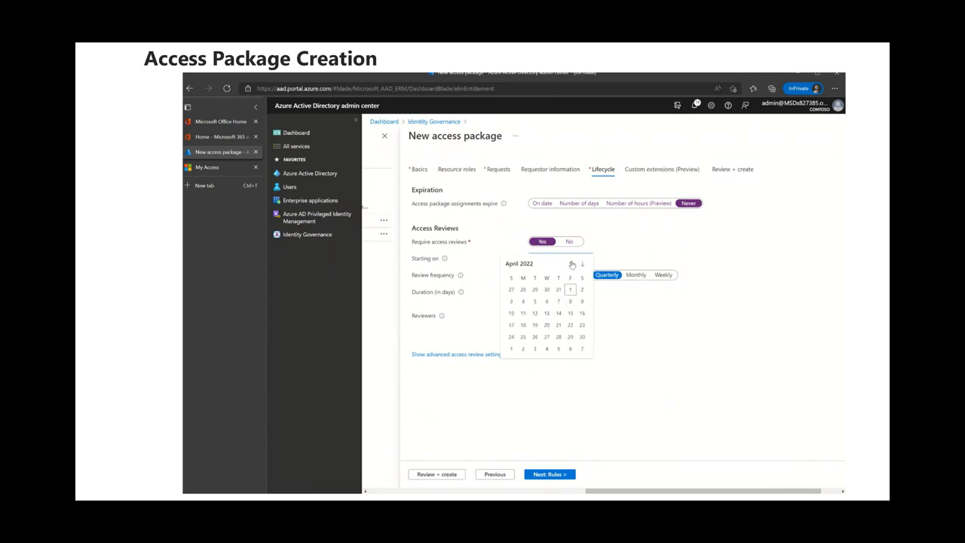
click(571, 291)
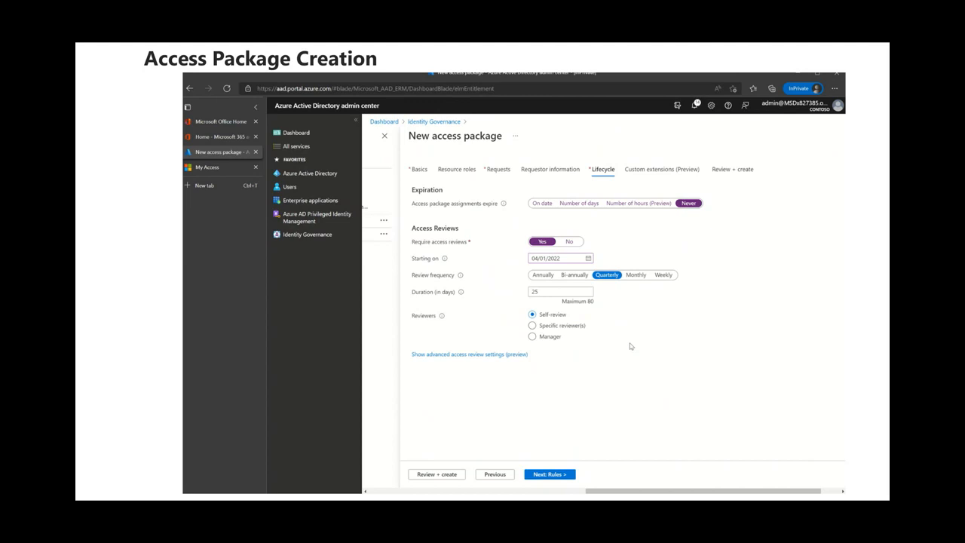
Open the advanced access review settings and set the action when reviewers don't respond to Remove access.
click(537, 291)
click(494, 355)
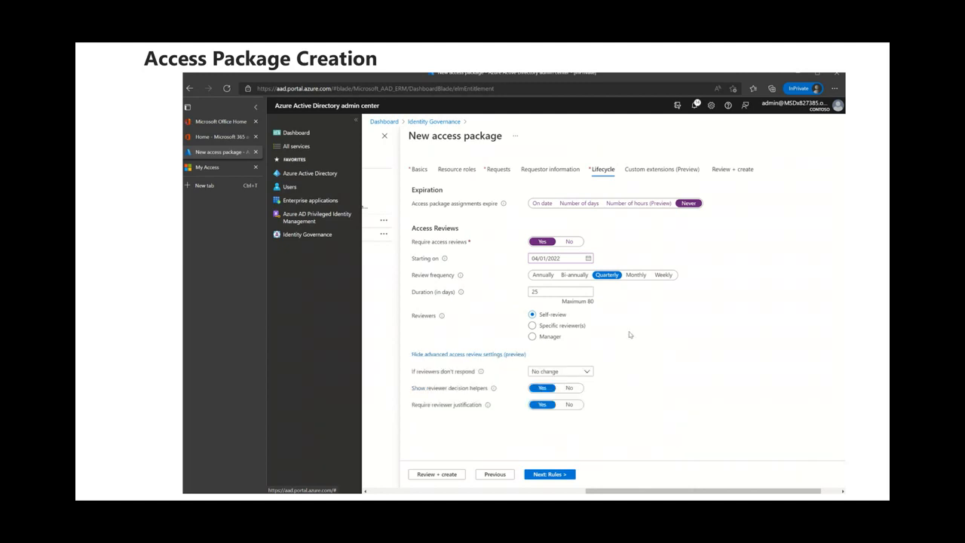
click(587, 373)
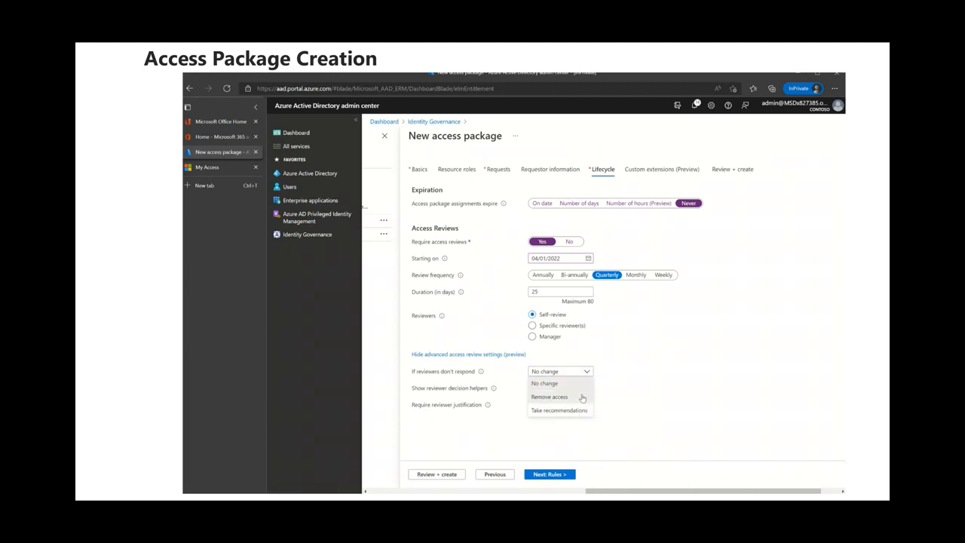
click(578, 397)
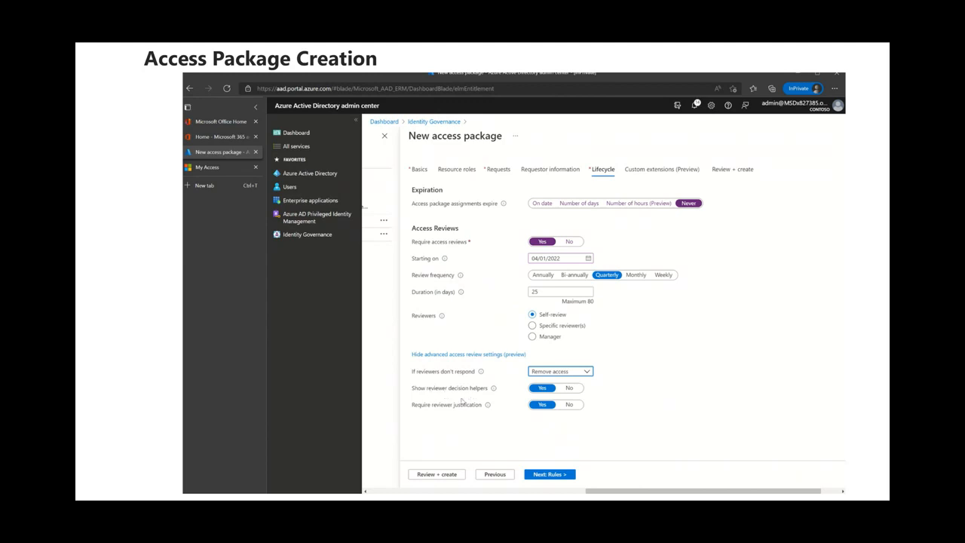
Proceed to the Custom extensions (Preview) page of the access package wizard.
click(553, 474)
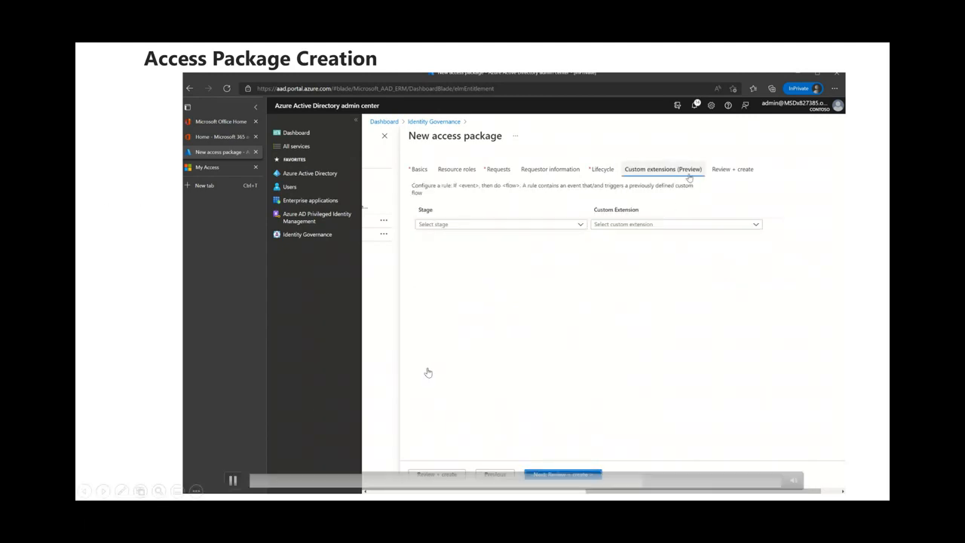
click(231, 481)
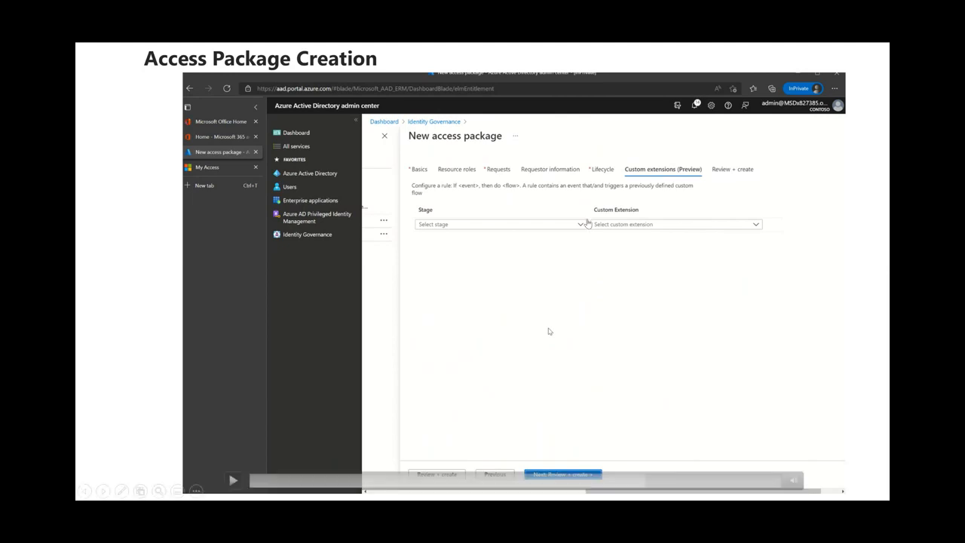
click(234, 480)
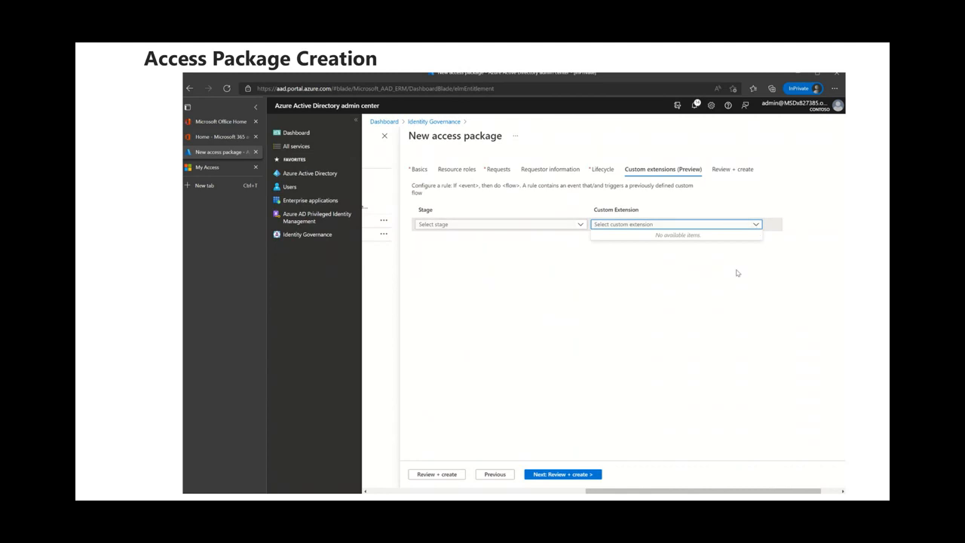
mouse_move(554, 339)
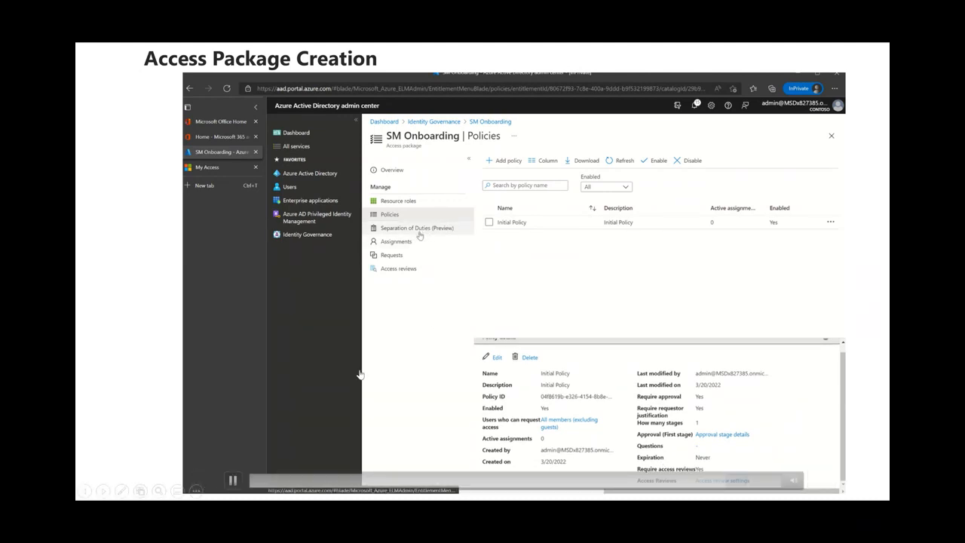
click(233, 480)
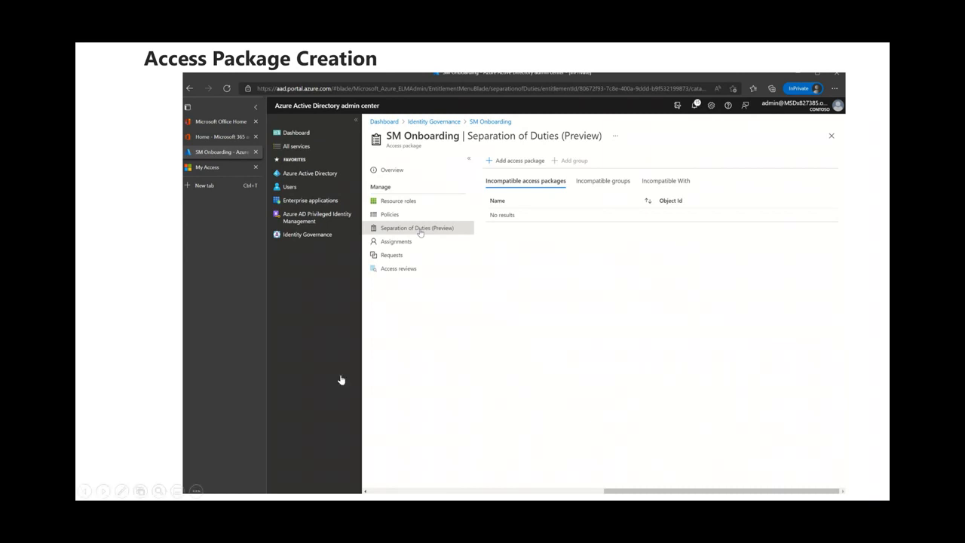
mouse_move(280, 415)
click(235, 480)
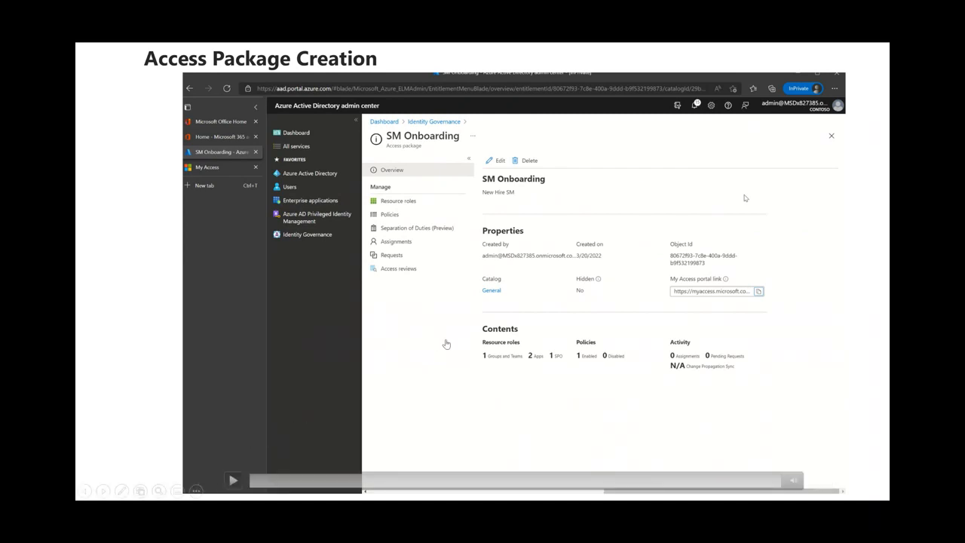
click(739, 62)
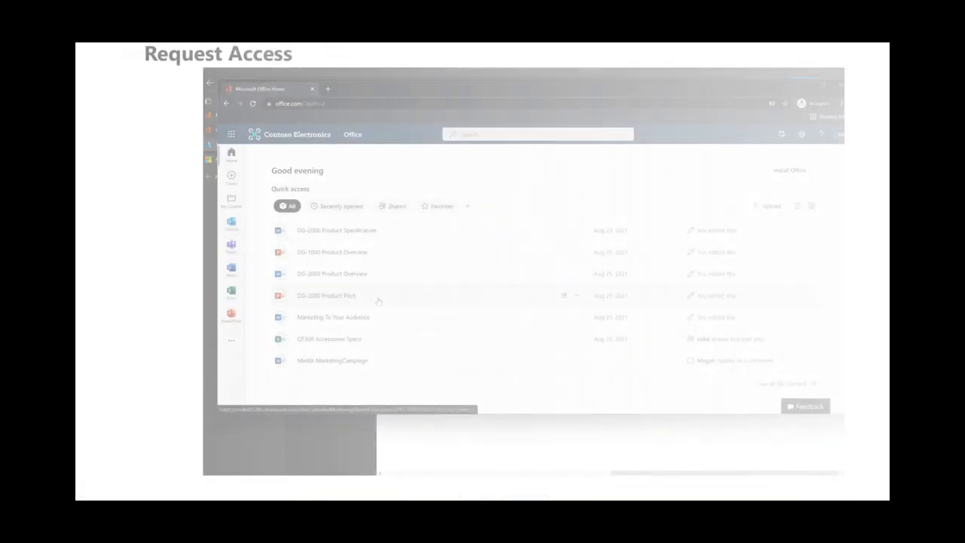
Switch to the incognito browser and open the pasted My Access portal link for the access package in a new tab.
click(219, 456)
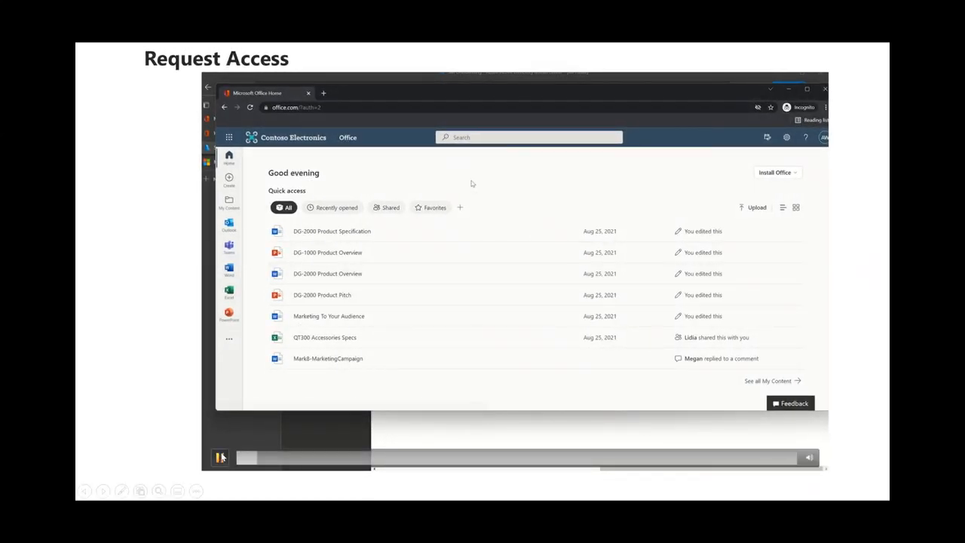
click(324, 92)
text(https://myaccess.microsoft.com/@MSDx827385.onmicrosoft.com#/access-packages/80672f93-7c8e-400a-9ddd-b9f532199873)
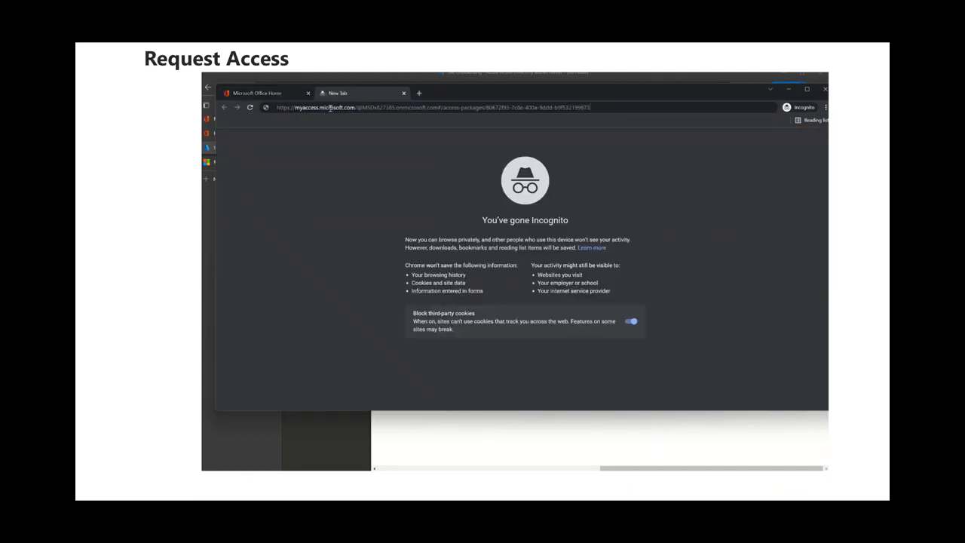
key(Return)
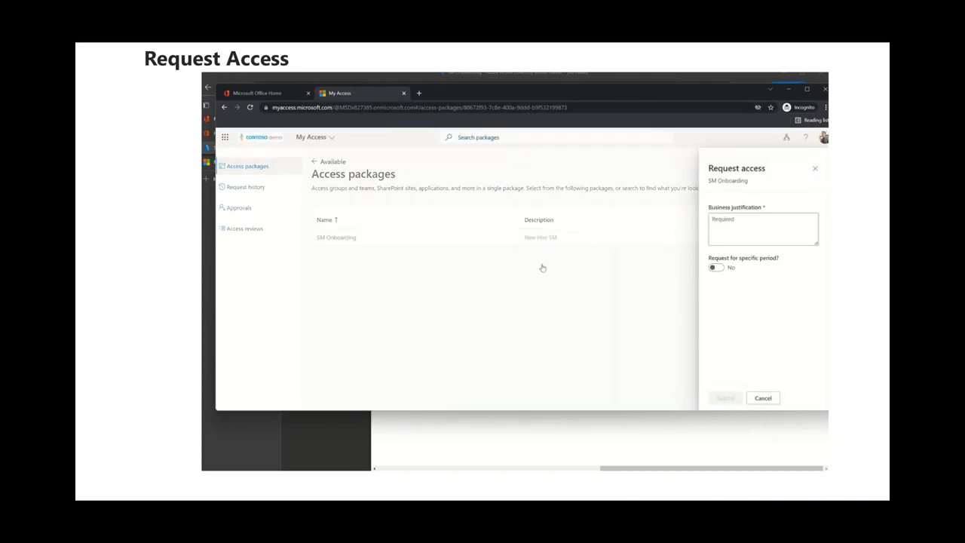
Enter New Hire as the business justification in the SM Onboarding access request.
click(729, 229)
text(New Hire)
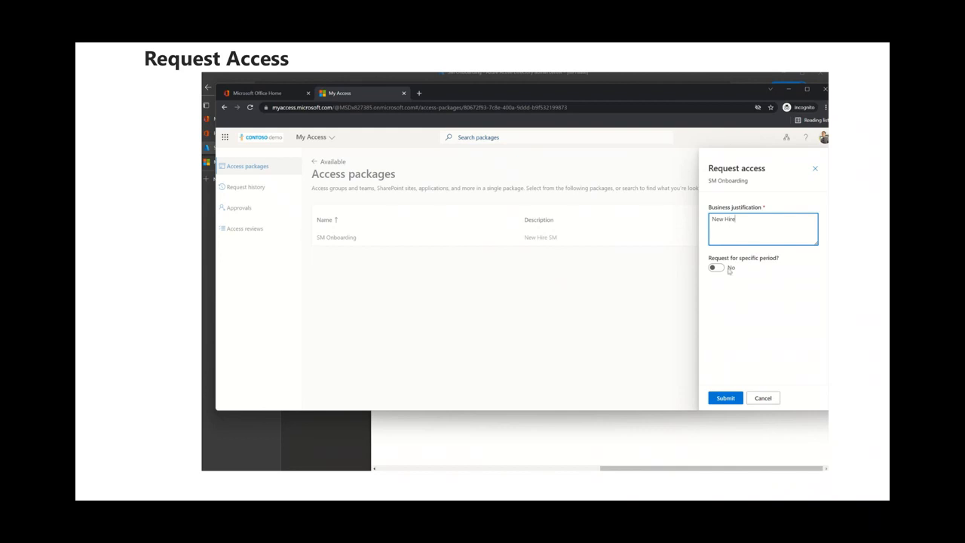
Submit the SM Onboarding access request.
click(725, 398)
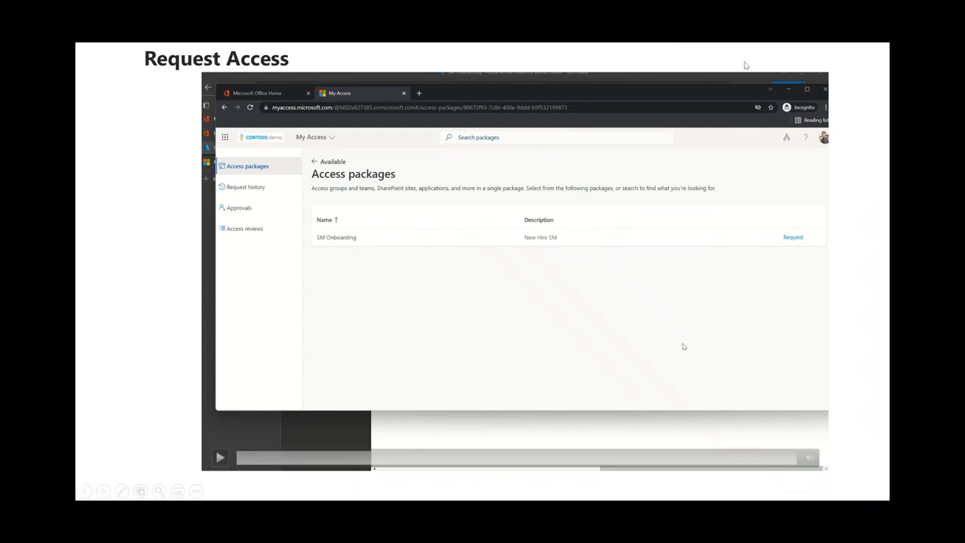
click(746, 66)
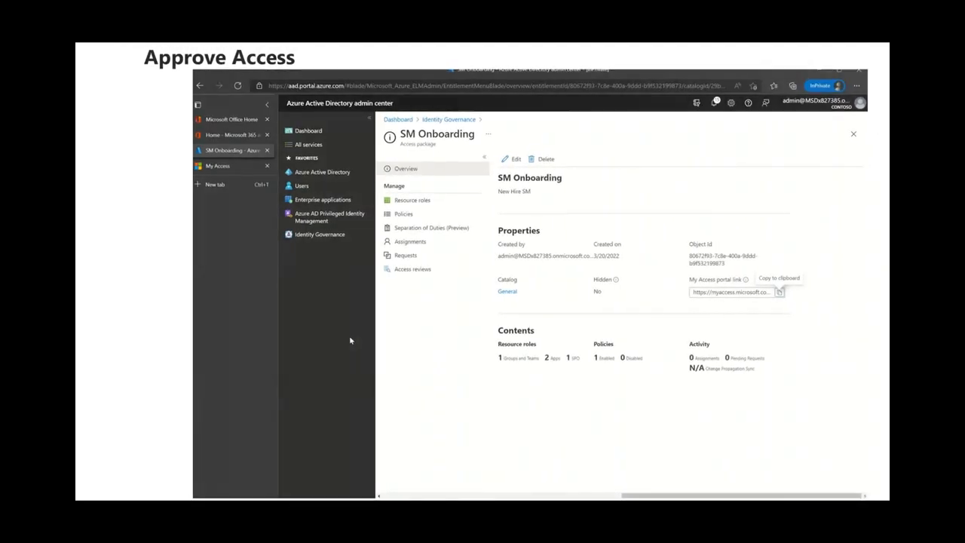
mouse_move(590, 116)
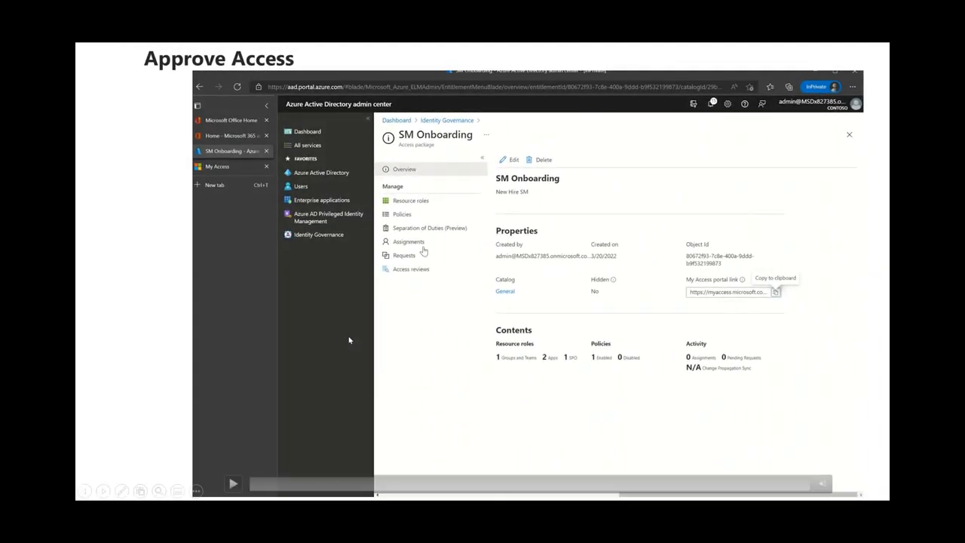
click(232, 484)
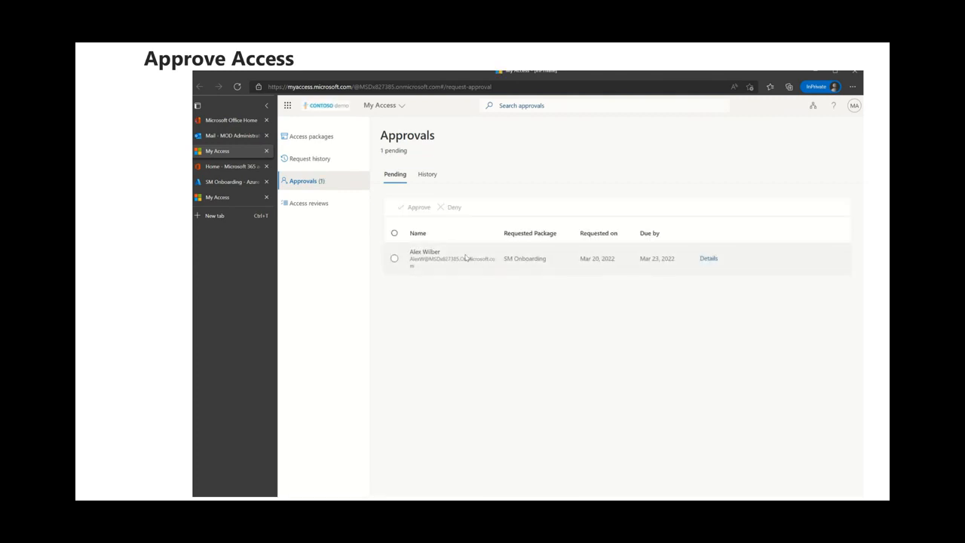
Open the pending SM Onboarding approval and review its request details, package details and approval history.
click(709, 259)
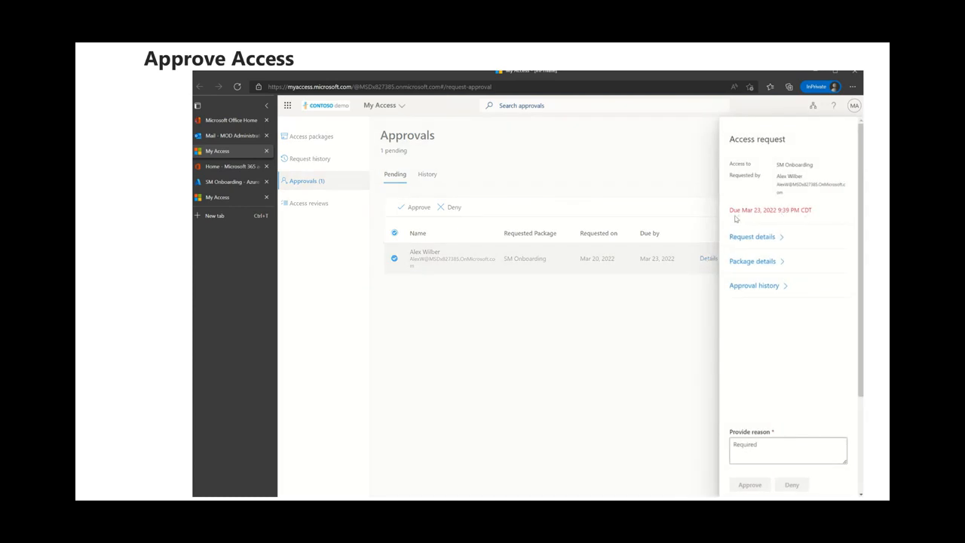
click(752, 236)
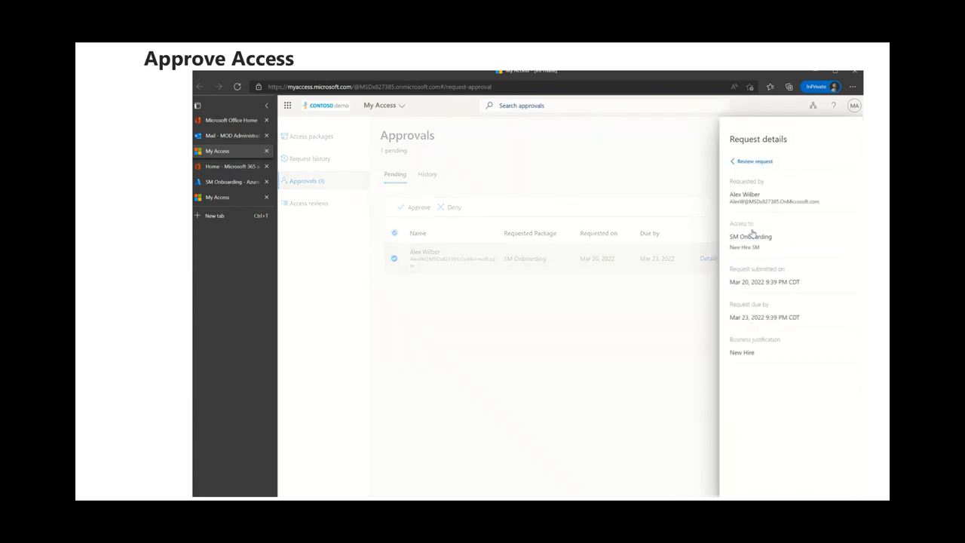
click(759, 164)
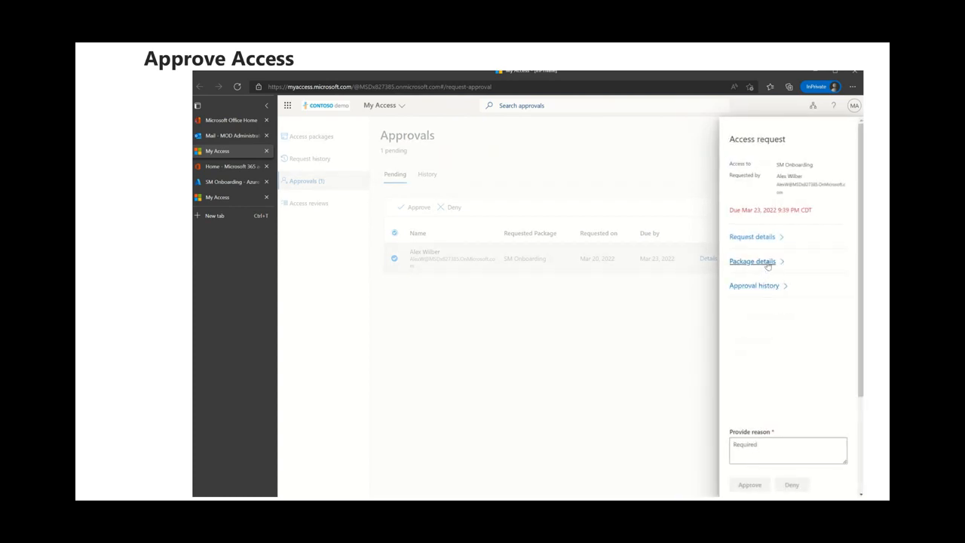
click(766, 263)
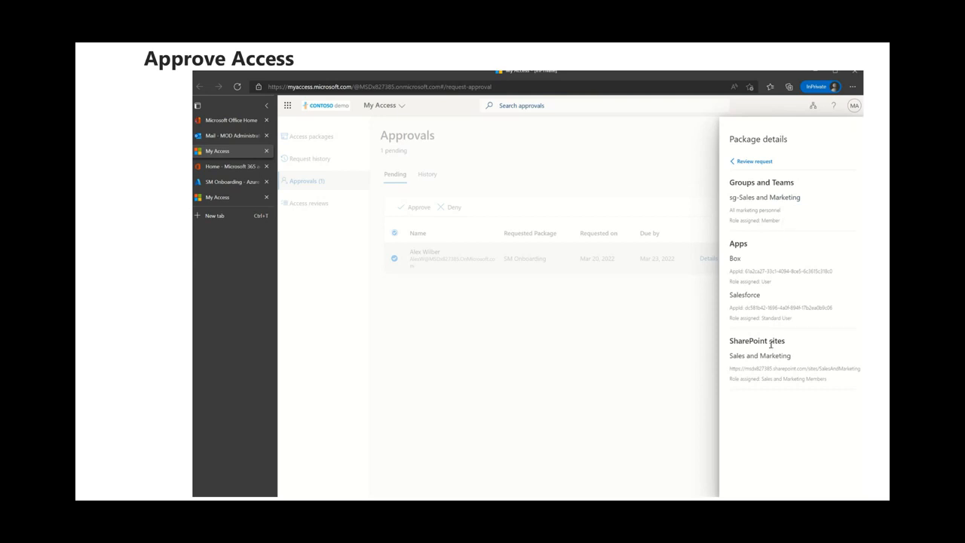
click(750, 162)
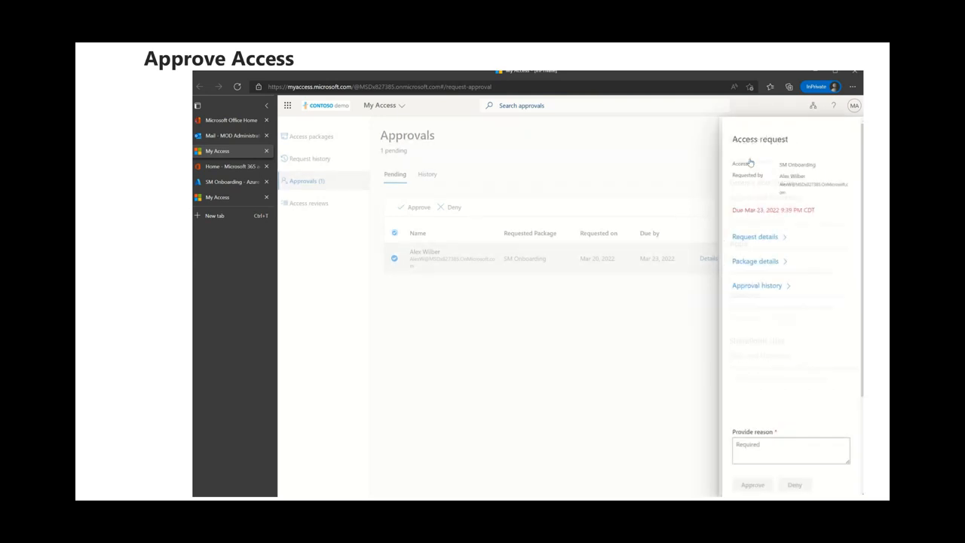
click(754, 287)
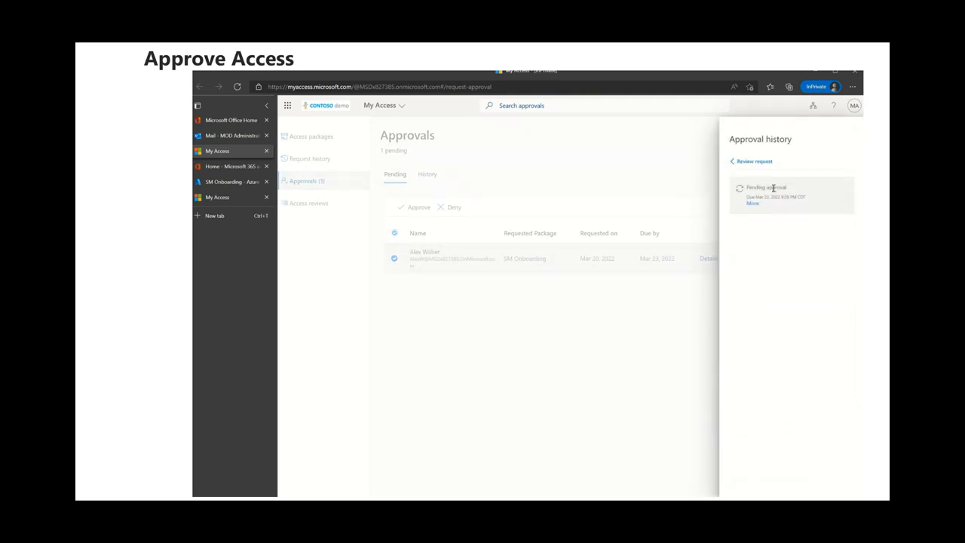
click(751, 163)
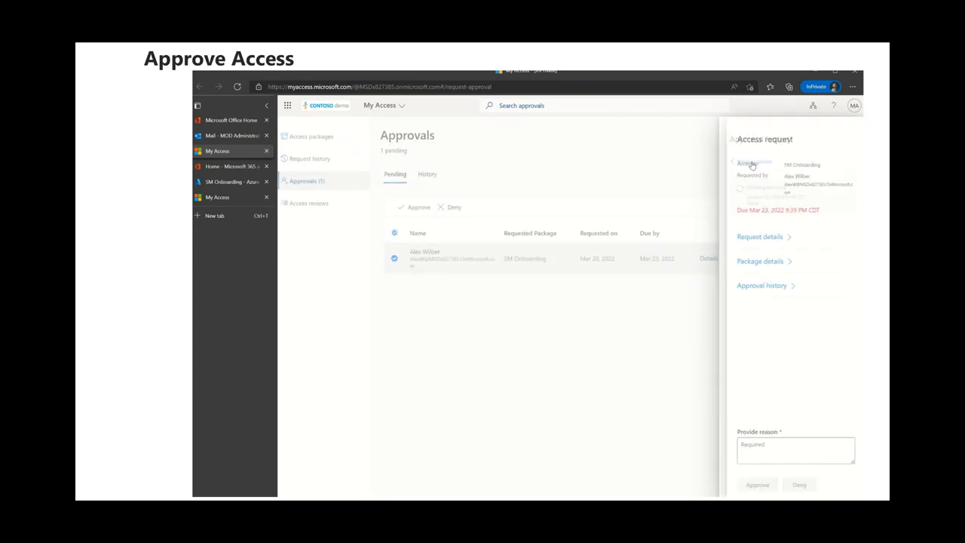
Approve the access request with the reason Approved.
click(749, 455)
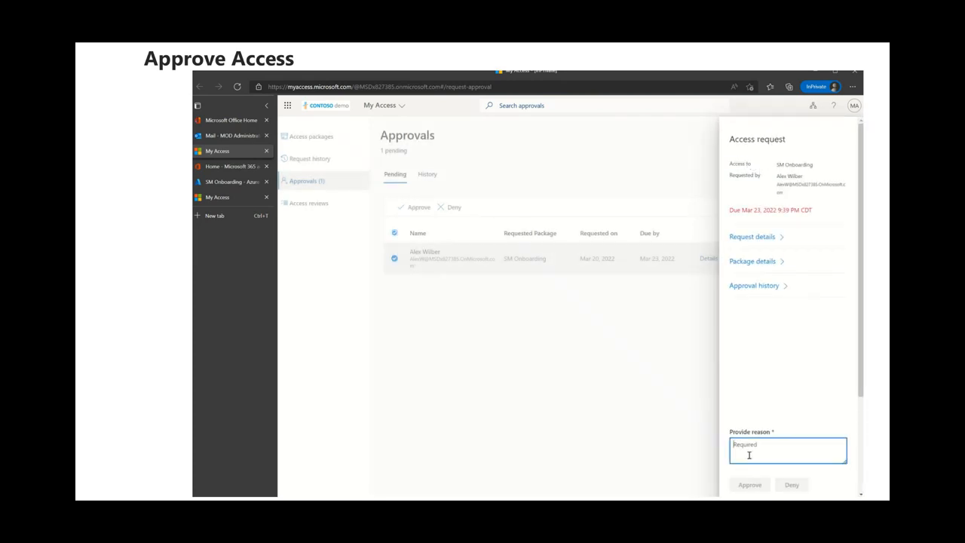
text(Approved)
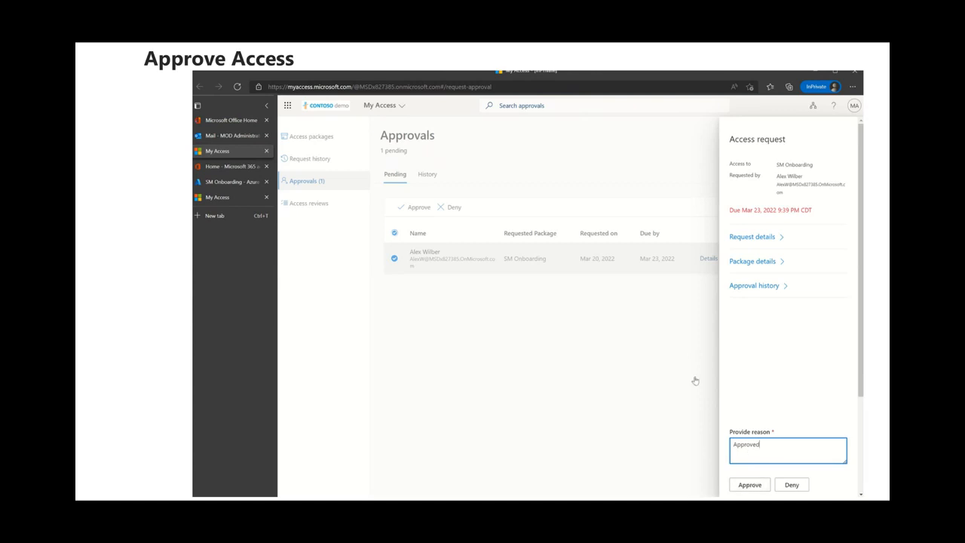
click(750, 485)
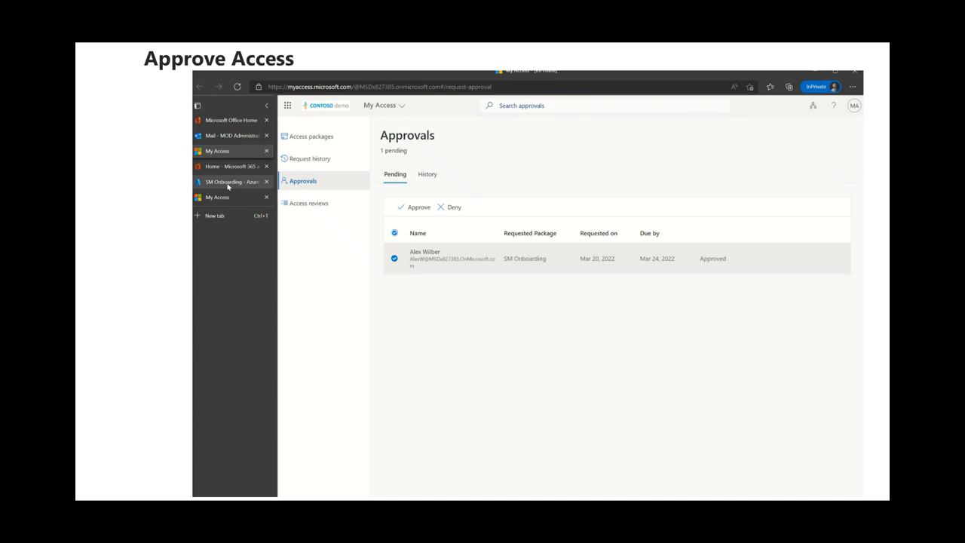
Close the mail tab and open the SM Onboarding access package's assignments in the admin center.
click(267, 136)
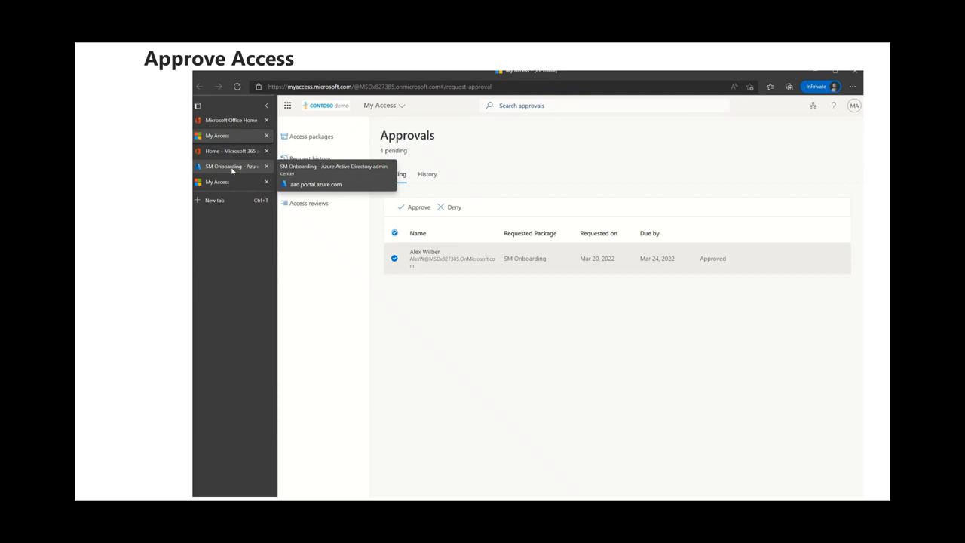
click(232, 171)
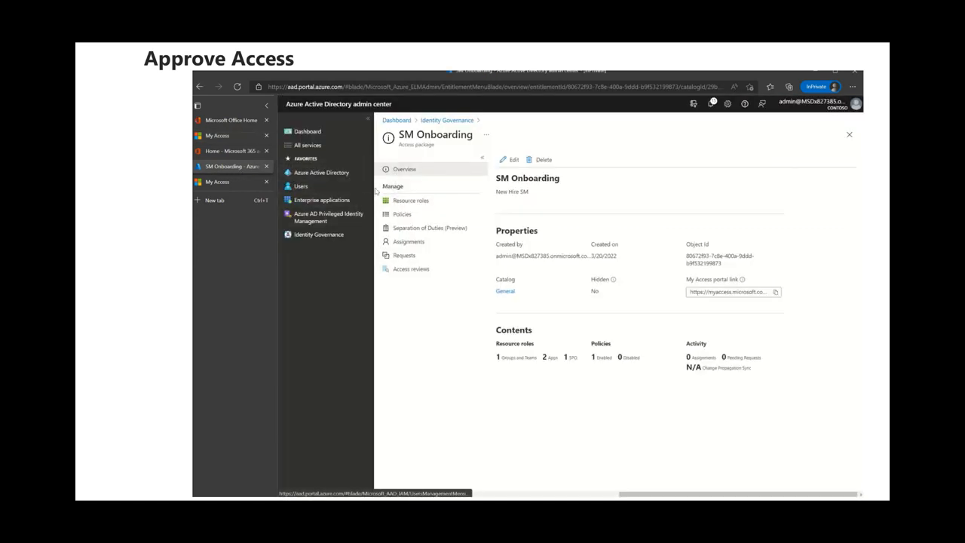
click(439, 243)
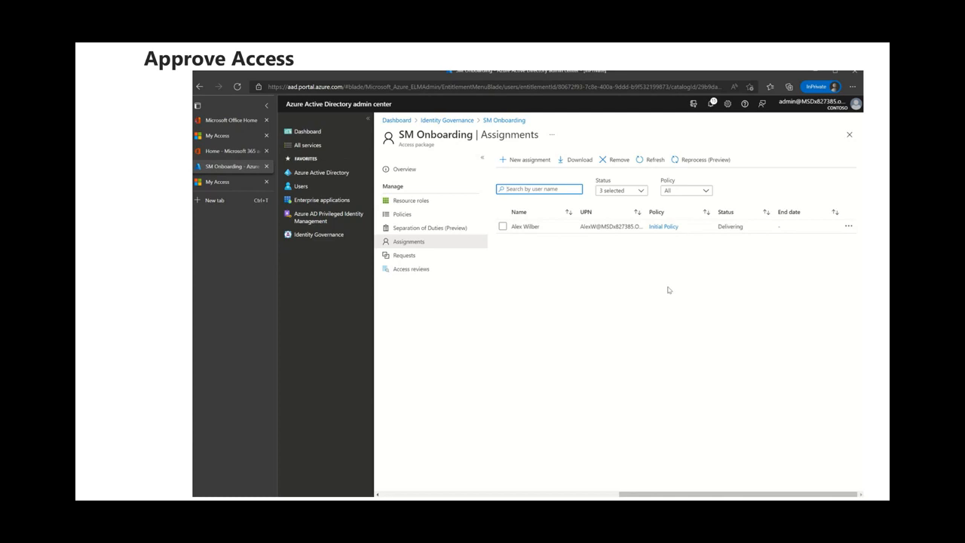
Browse the groups, applications and SharePoint sites available for adding to the IT Catalog without selecting any.
click(672, 56)
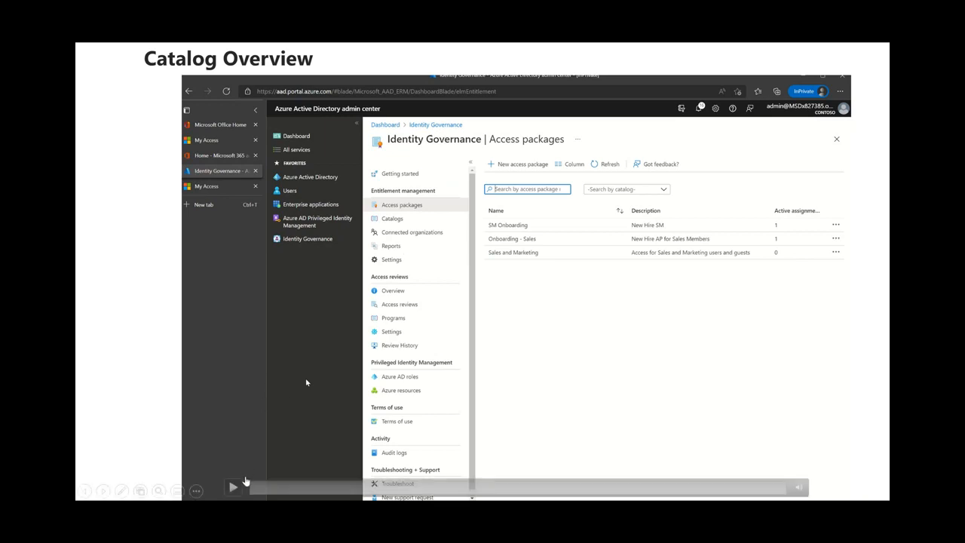
click(233, 487)
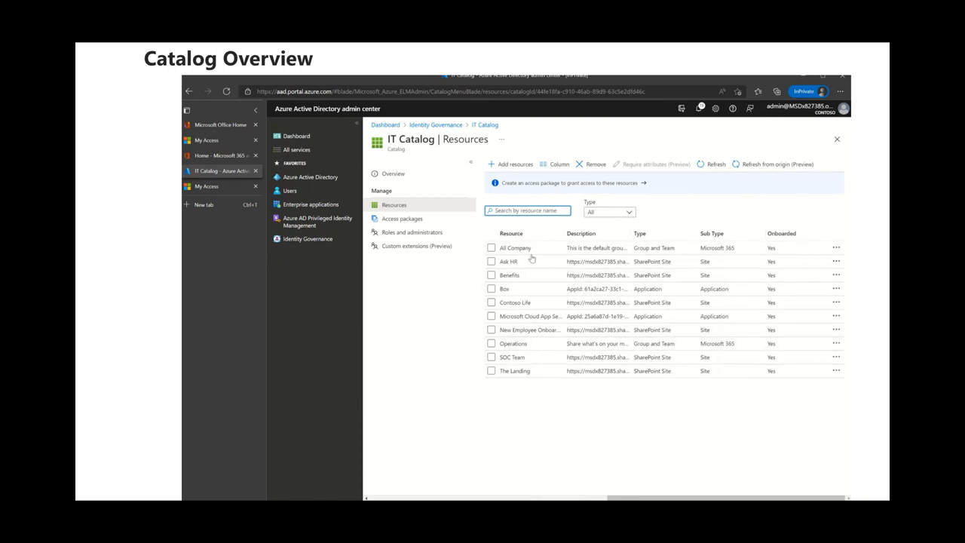
click(527, 168)
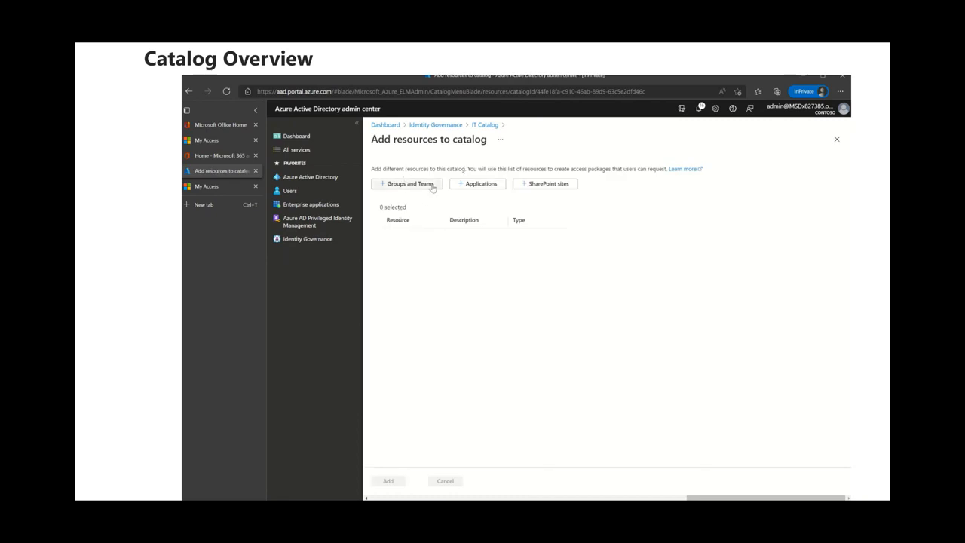
click(433, 186)
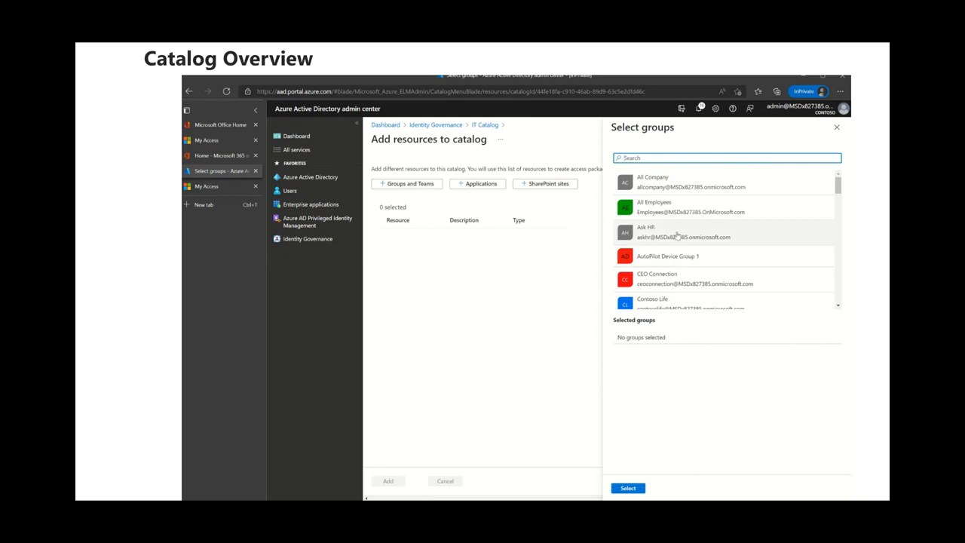
click(478, 186)
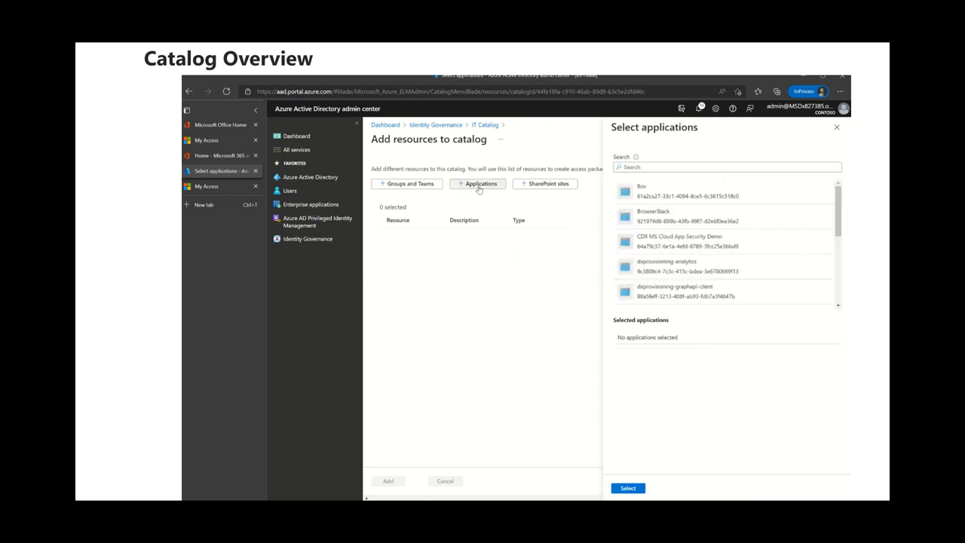
scroll(711, 277, down, 5)
scroll(711, 276, down, 1)
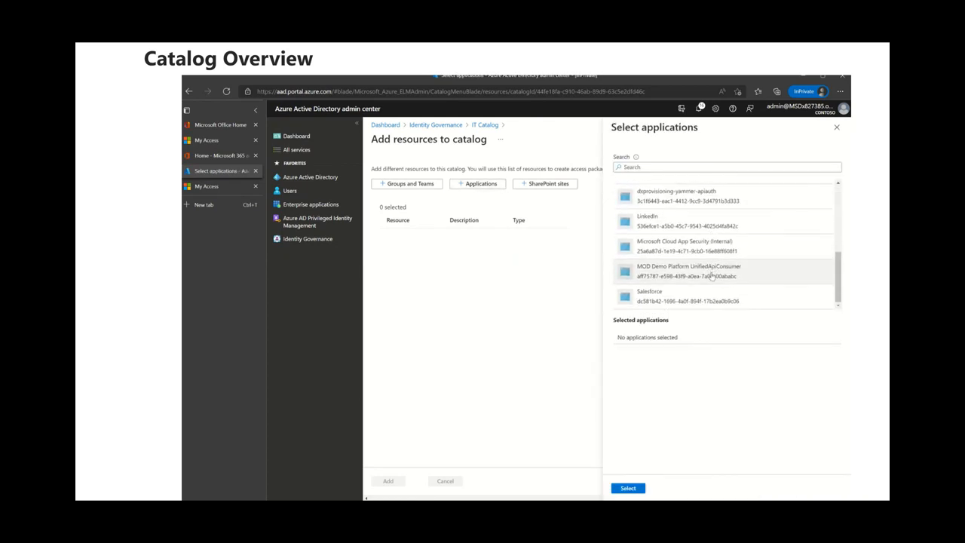
click(549, 183)
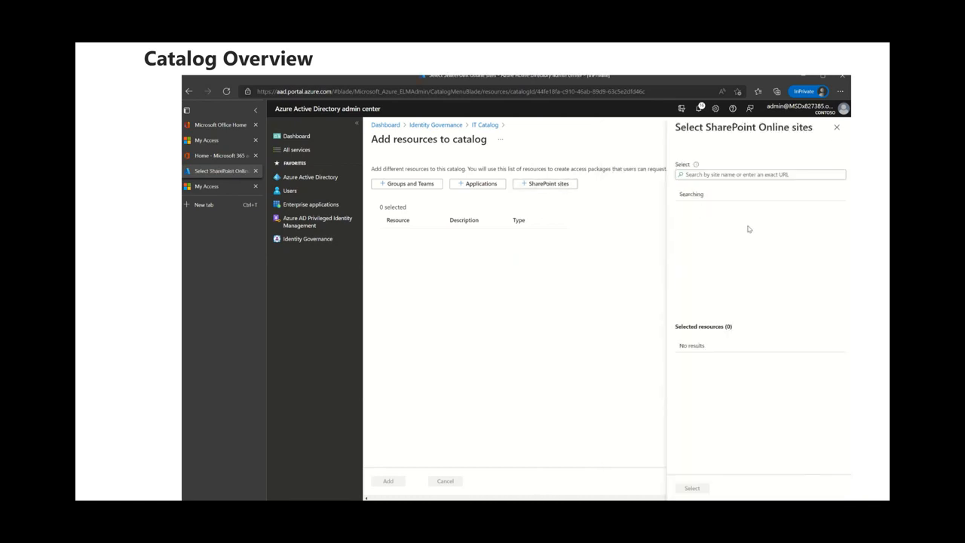
scroll(749, 236, down, 5)
scroll(749, 236, down, 5)
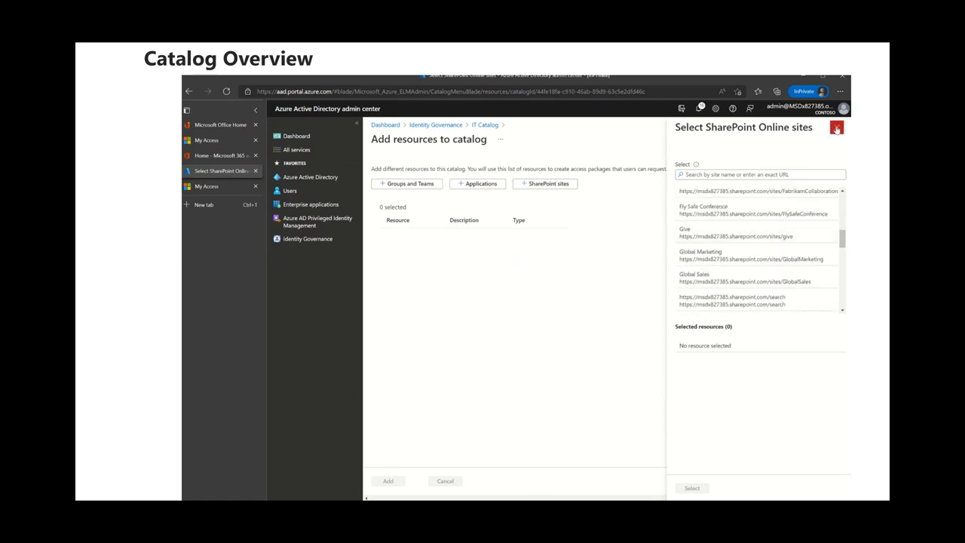
click(837, 127)
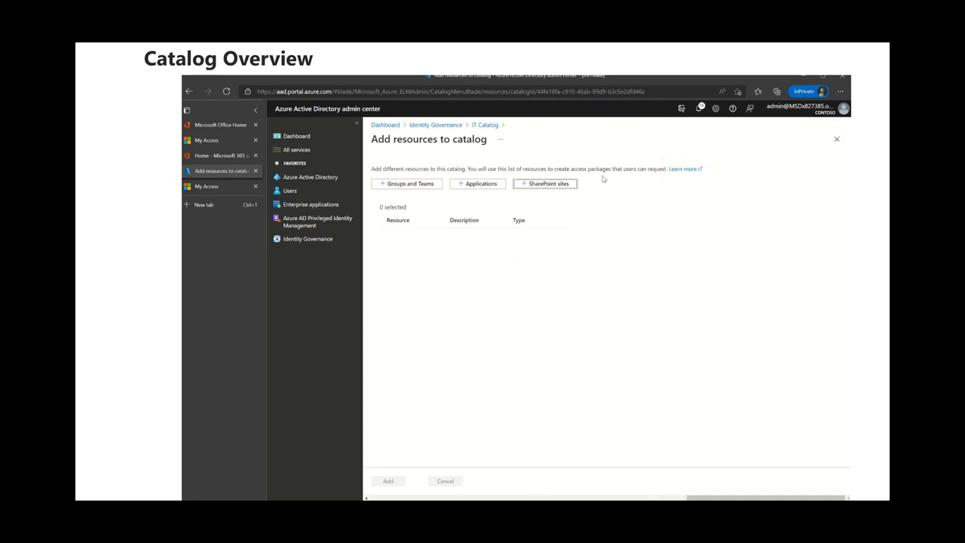
Return to the IT Catalog and view its access packages.
click(485, 126)
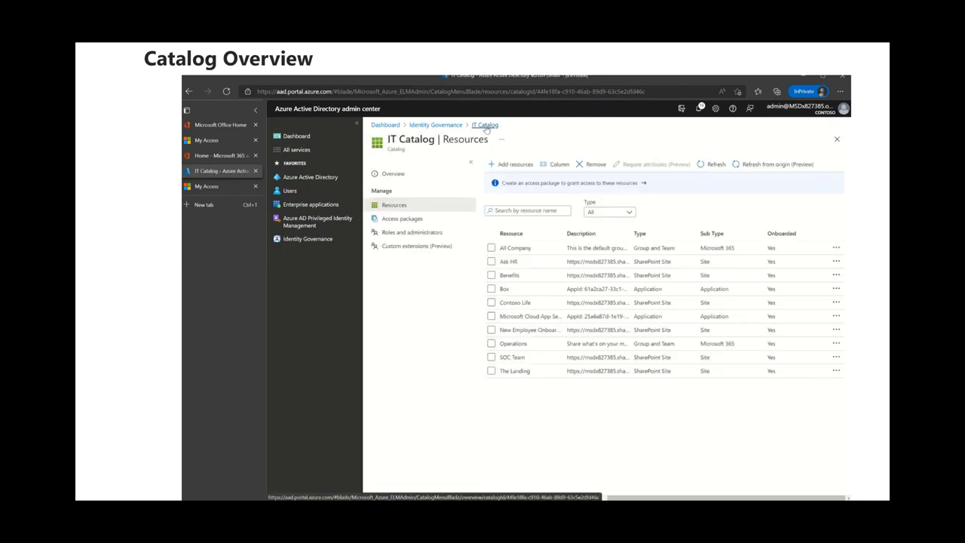
click(420, 220)
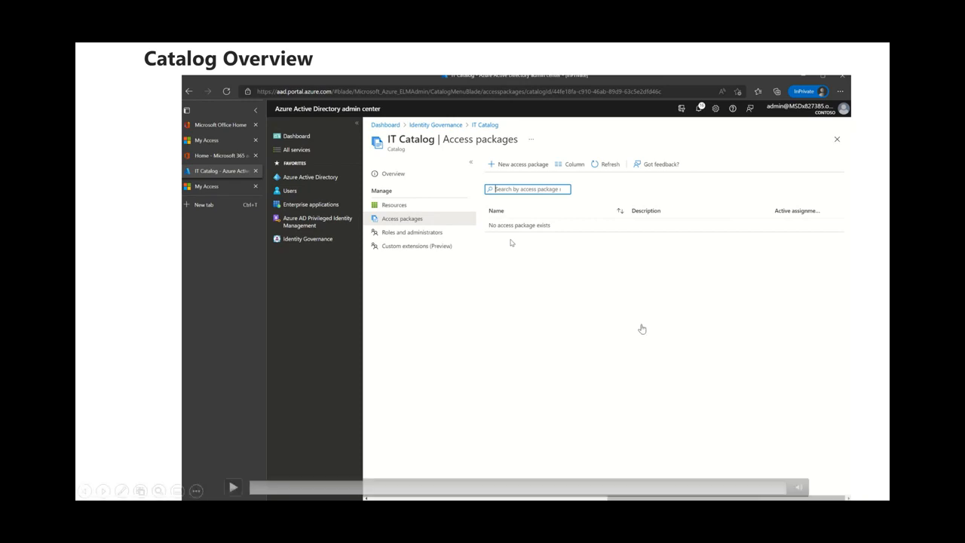
click(755, 62)
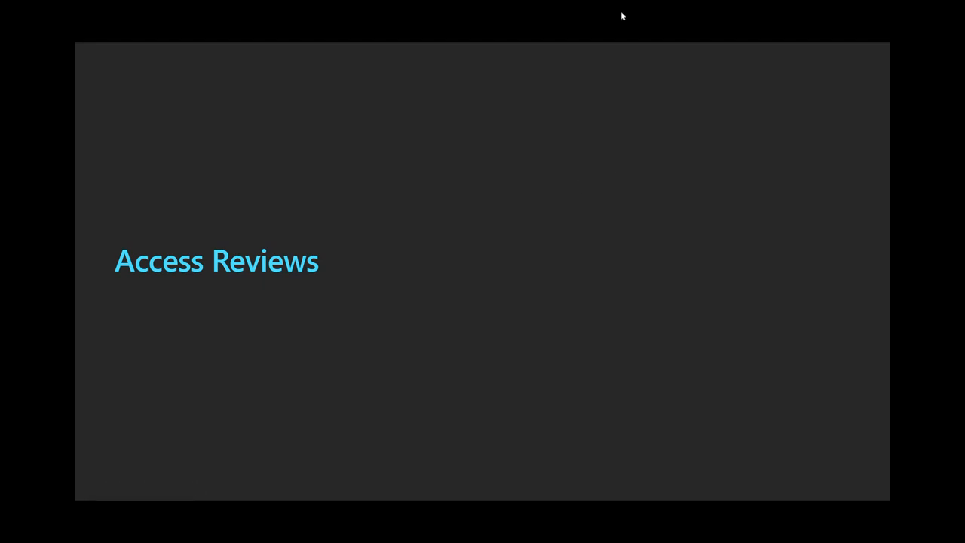
click(609, 217)
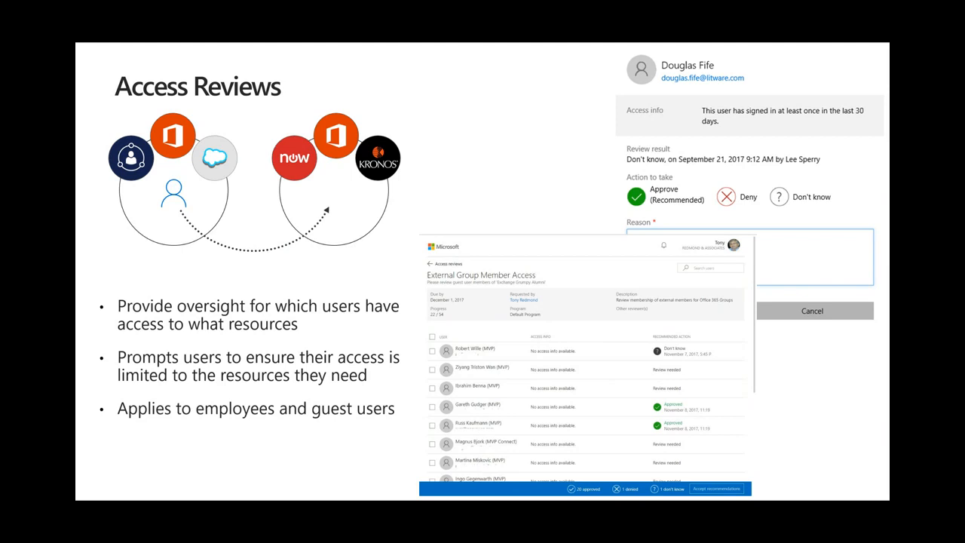
click(581, 96)
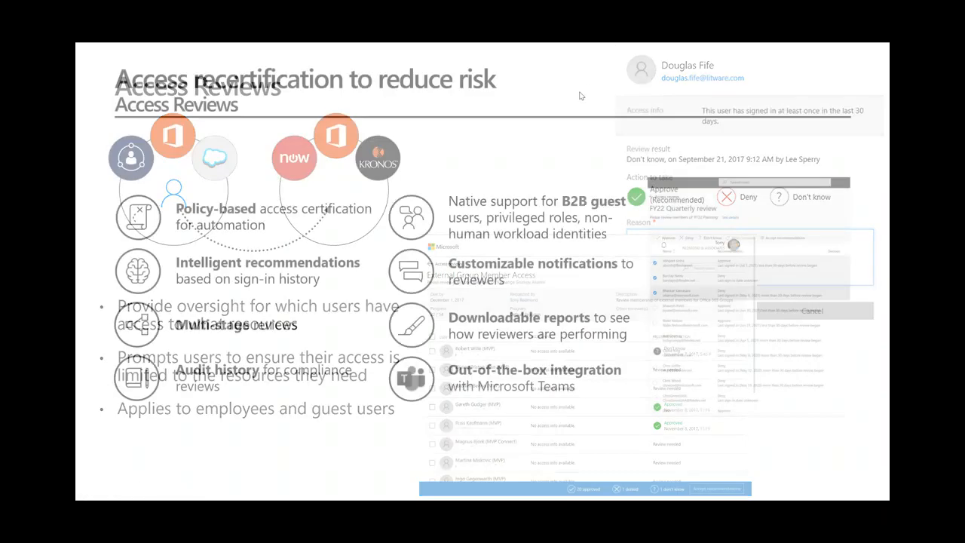
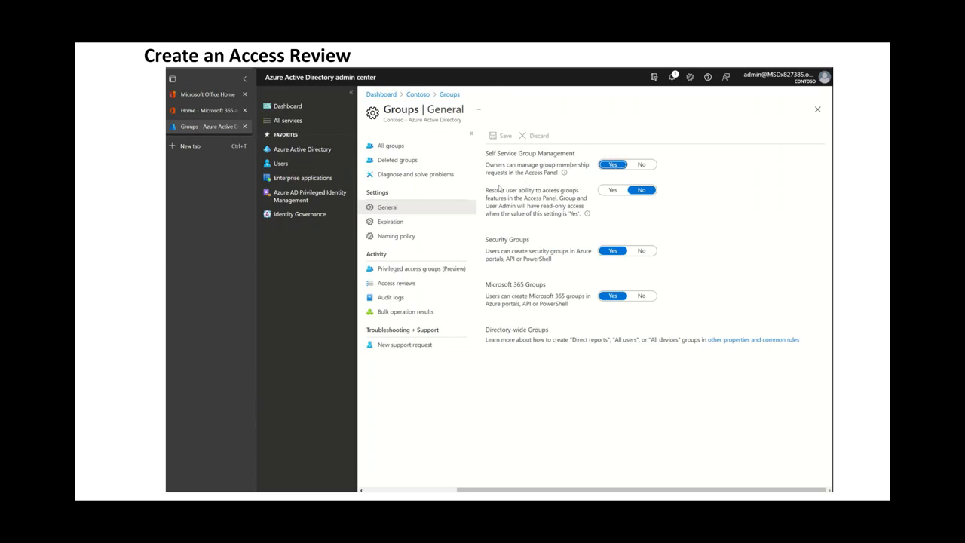
Open the access reviews in Identity Governance and start a new access review.
click(308, 216)
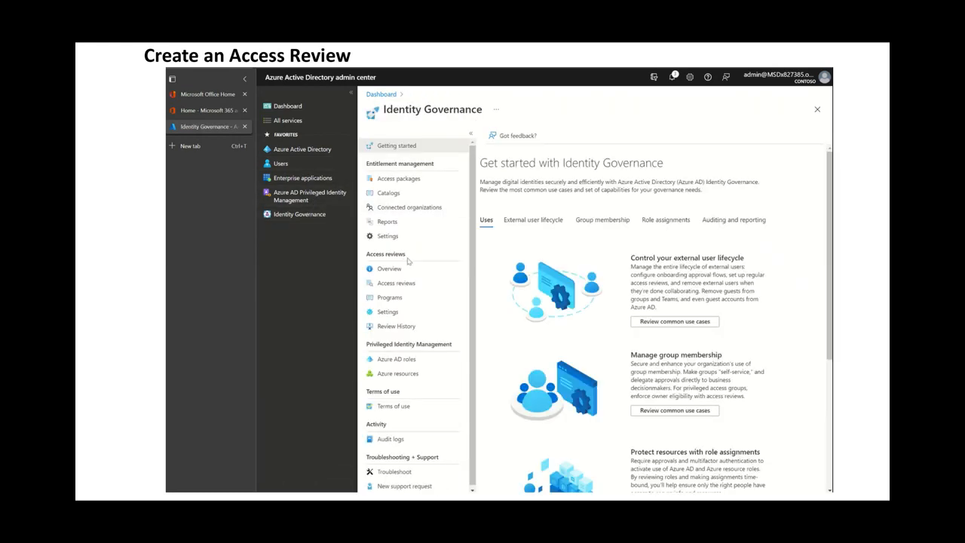
click(402, 314)
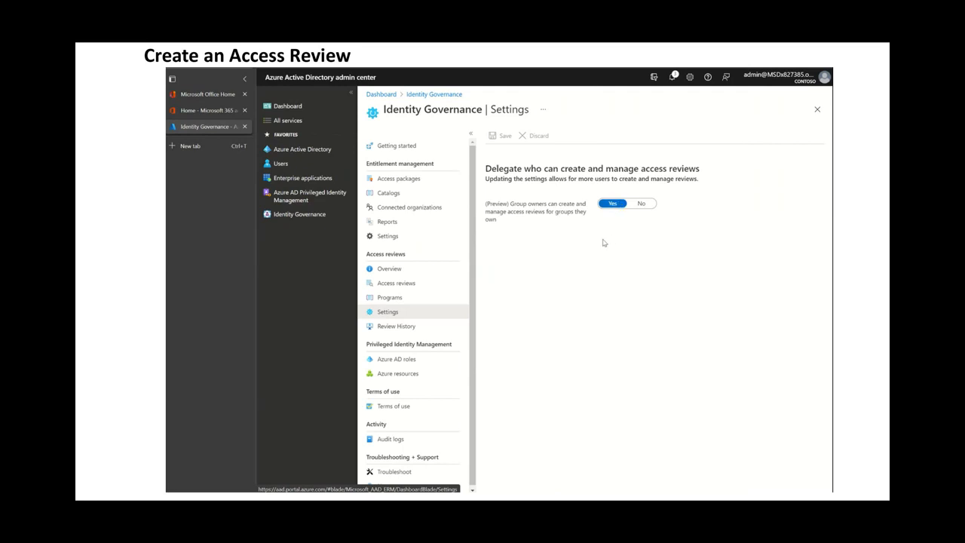
click(412, 291)
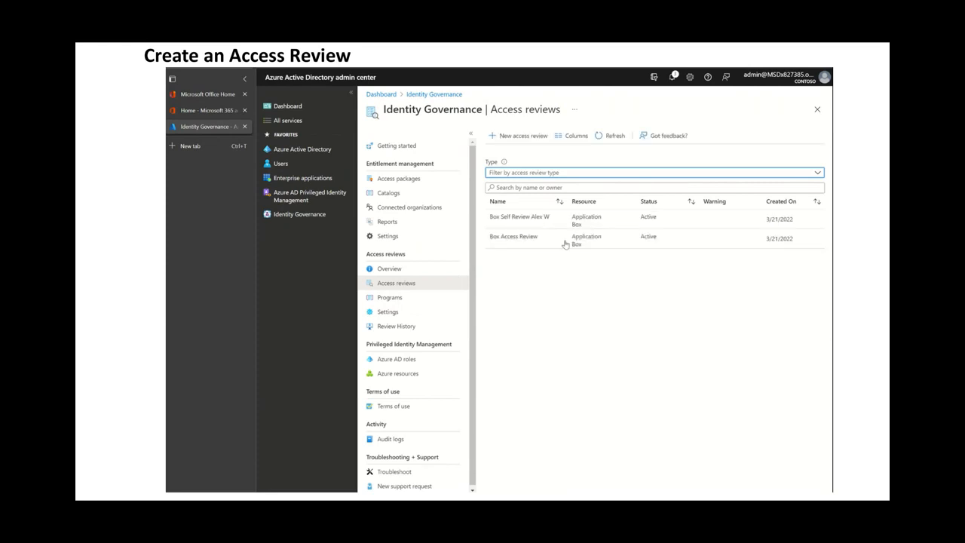
click(528, 139)
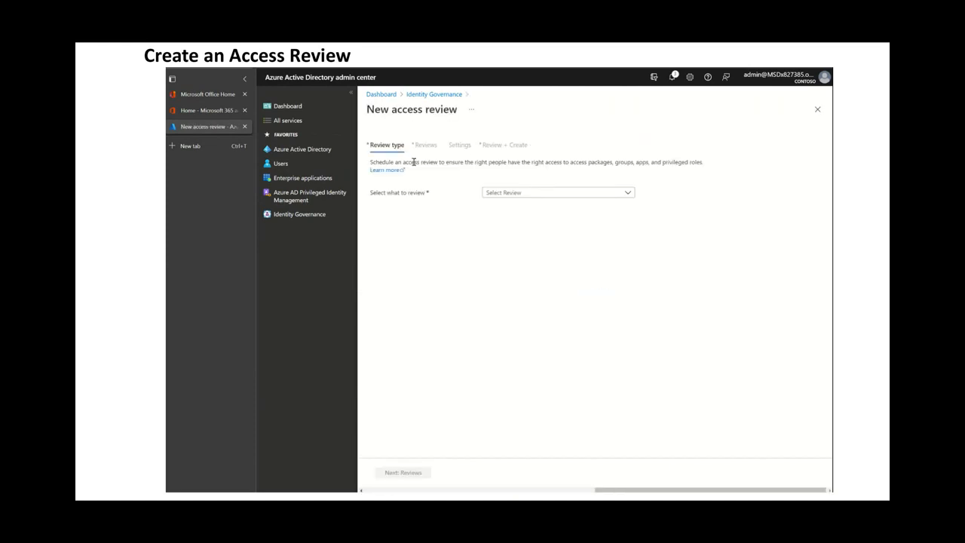
Set the review type to Applications, select the Salesforce application, and continue to the reviews page.
click(629, 193)
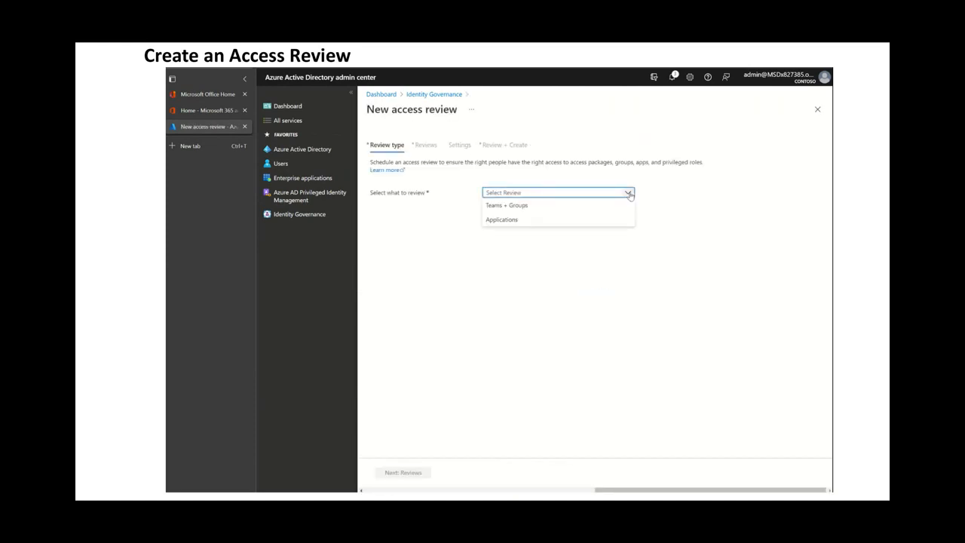
click(559, 221)
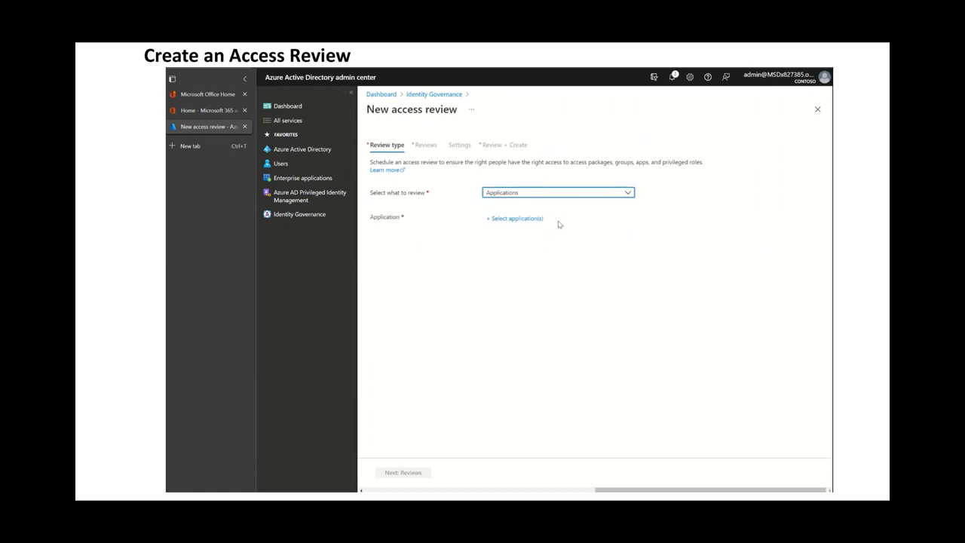
click(521, 221)
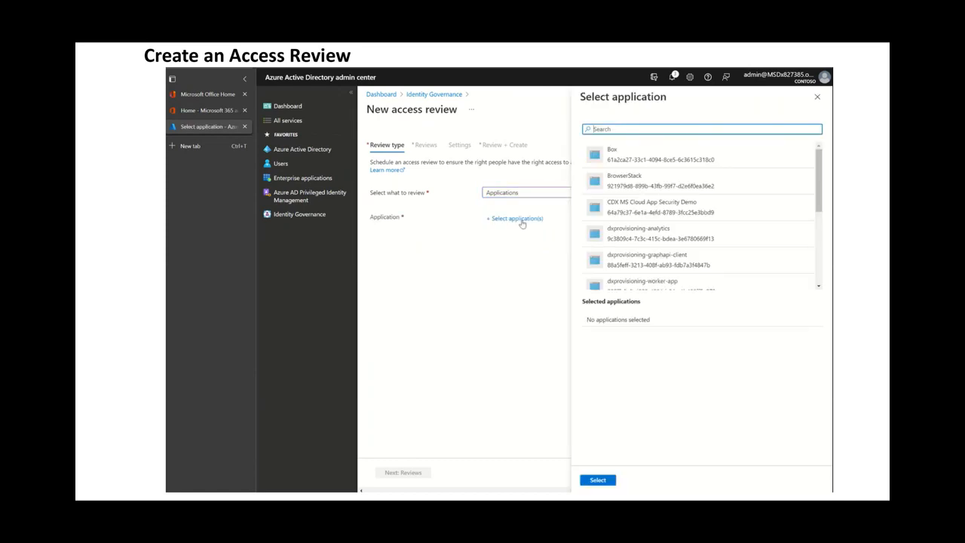
scroll(637, 223, down, 4)
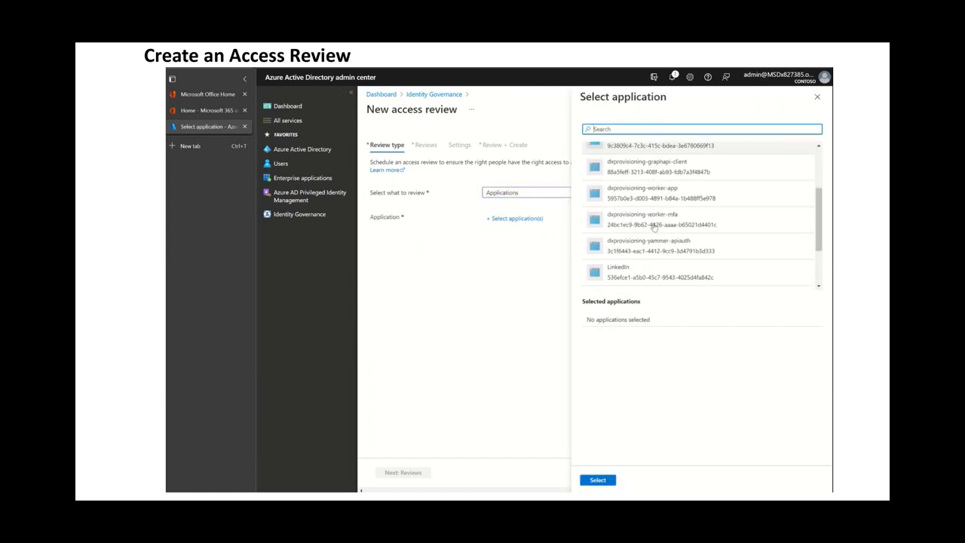
scroll(654, 229, down, 1)
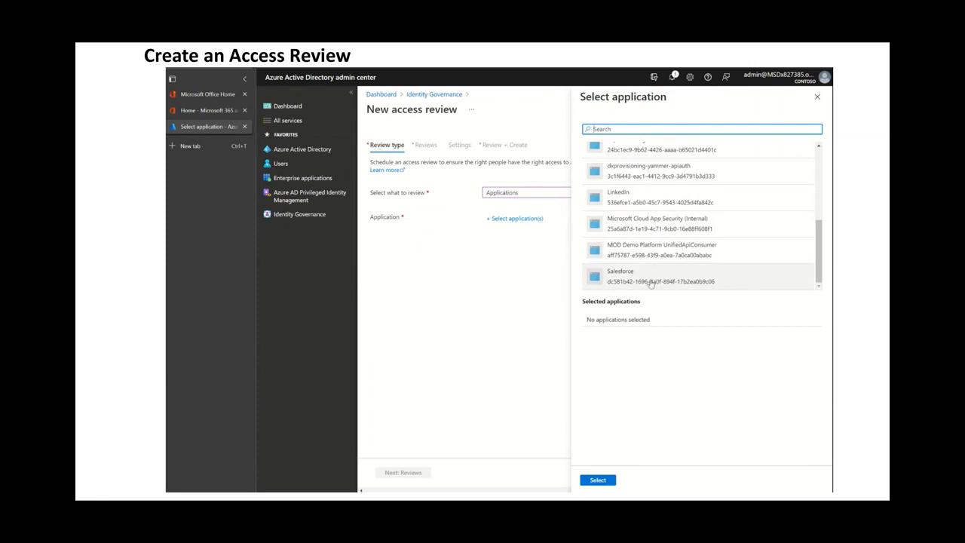
click(650, 280)
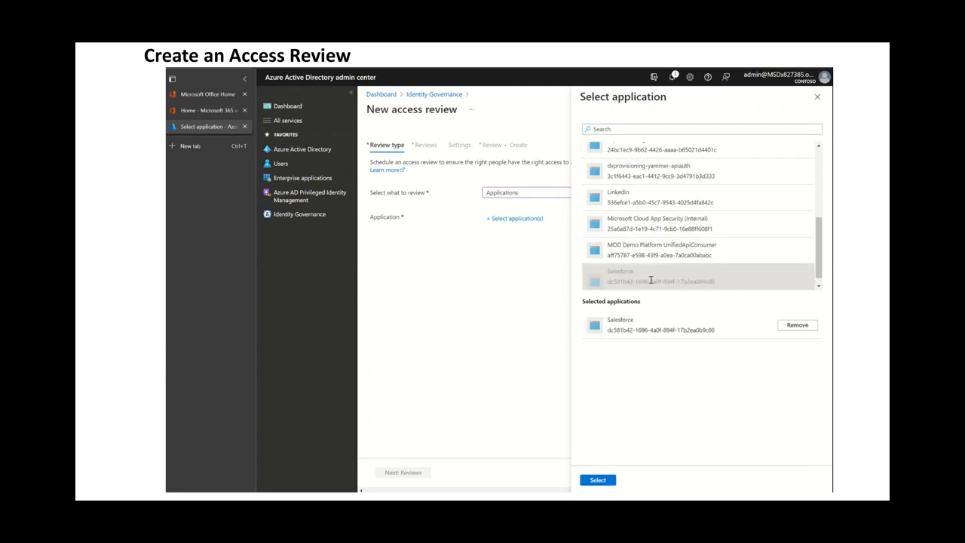
click(597, 480)
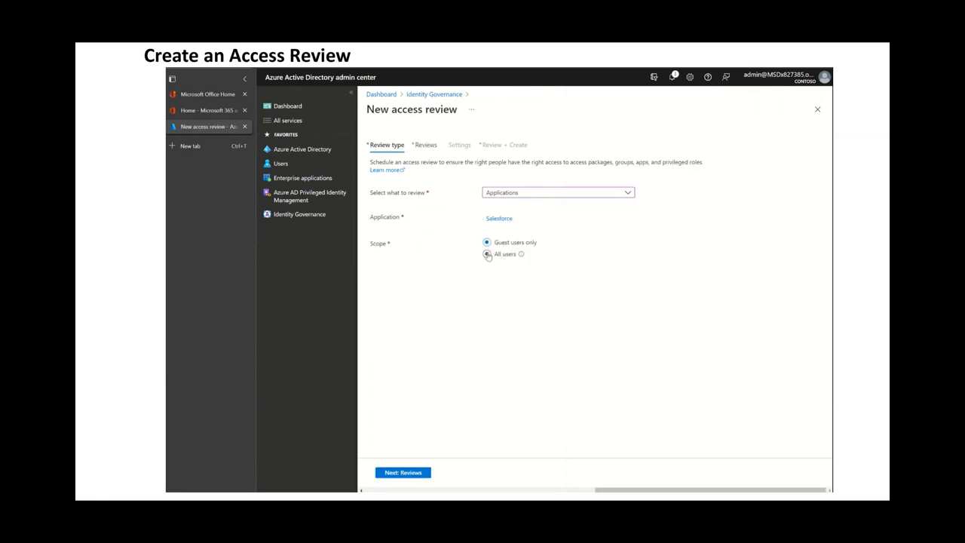
click(419, 475)
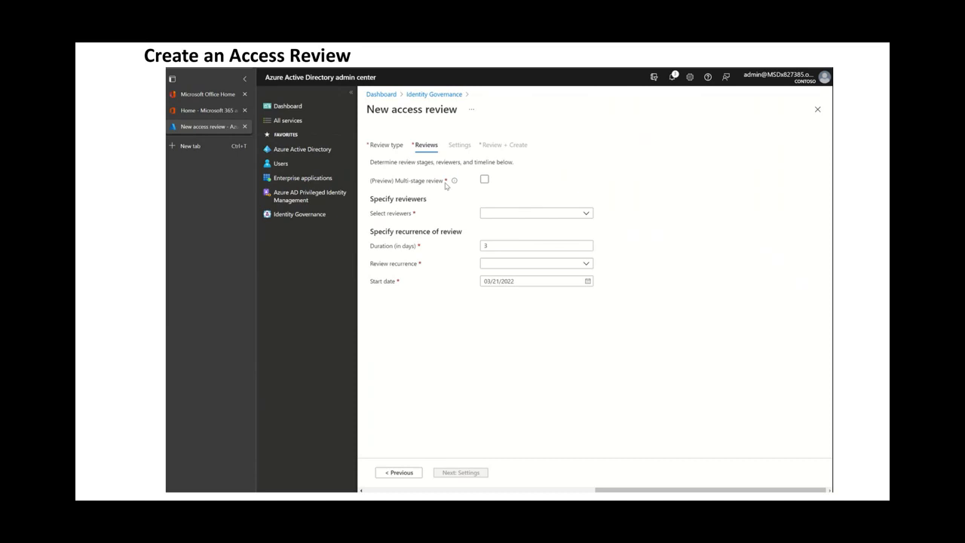
mouse_move(453, 183)
click(484, 180)
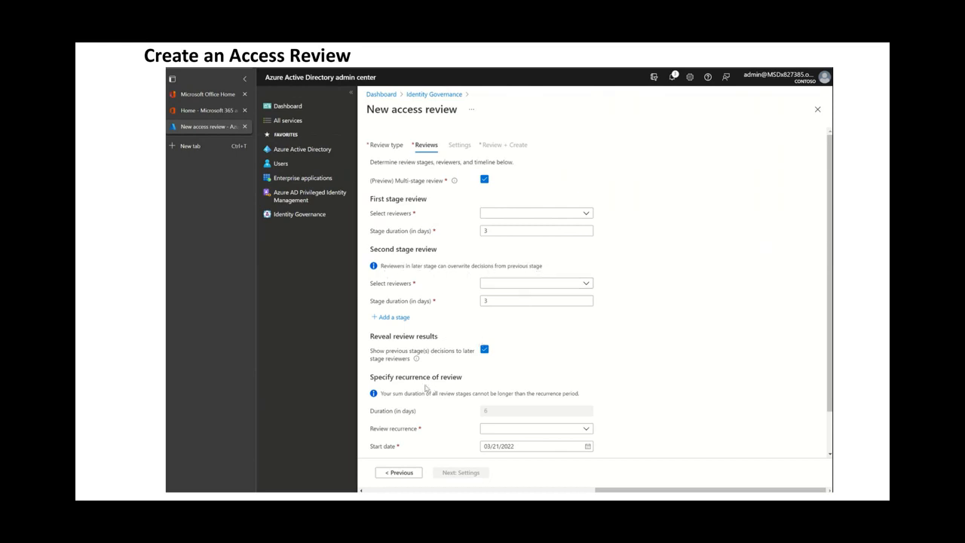
click(485, 180)
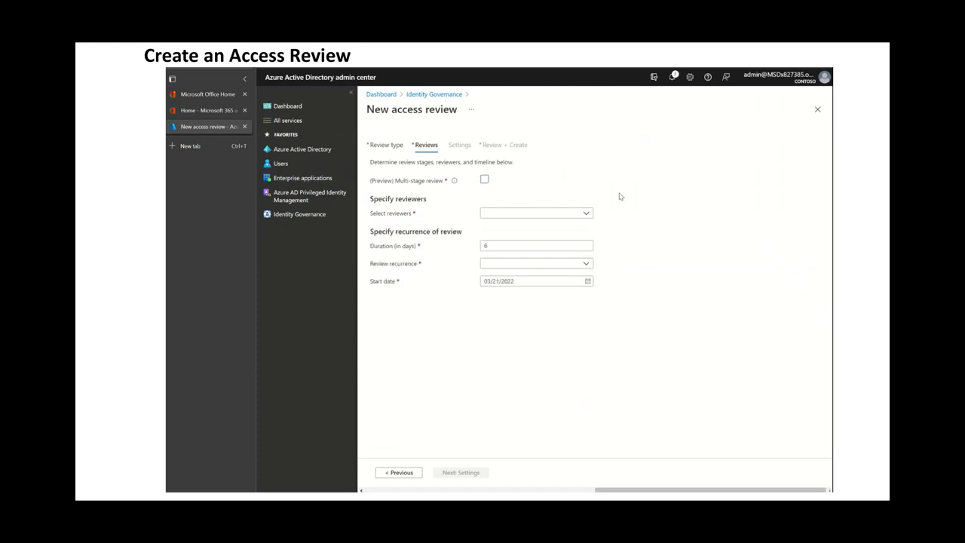
Set reviewers to selected users or groups and choose one user as the reviewer.
click(587, 214)
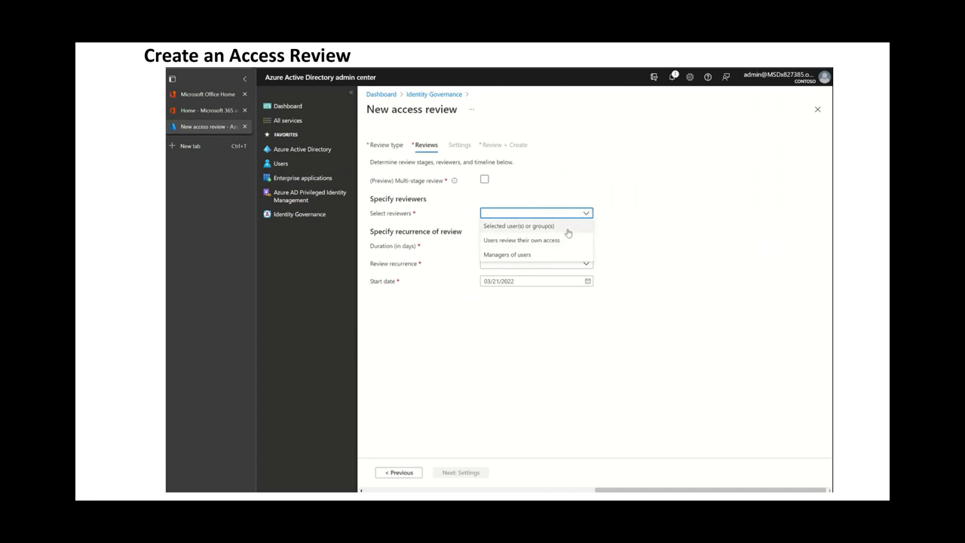
click(566, 226)
click(526, 234)
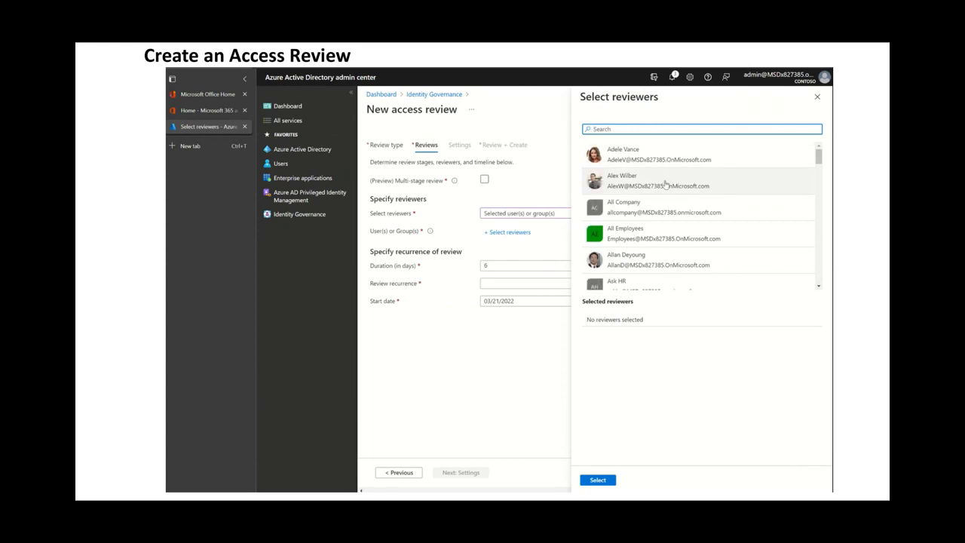
click(665, 184)
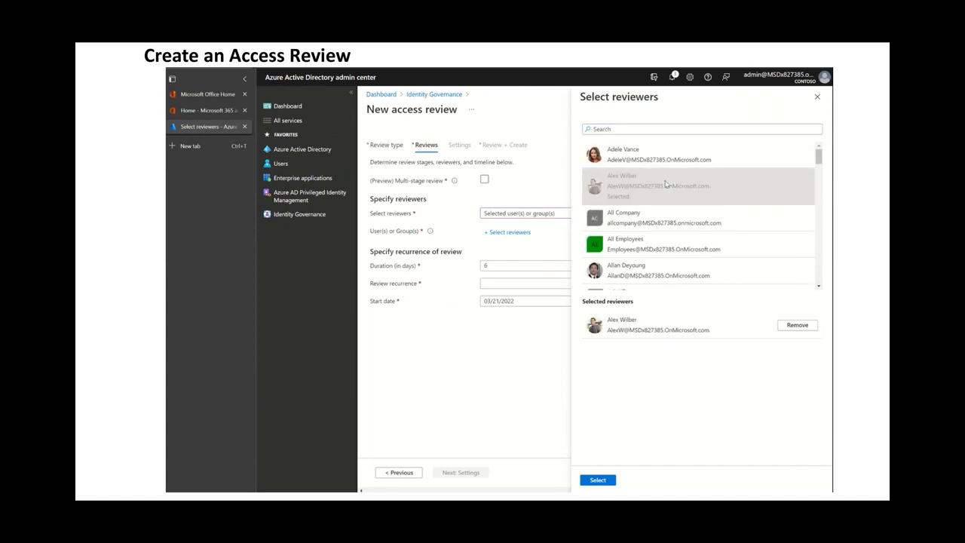
click(608, 481)
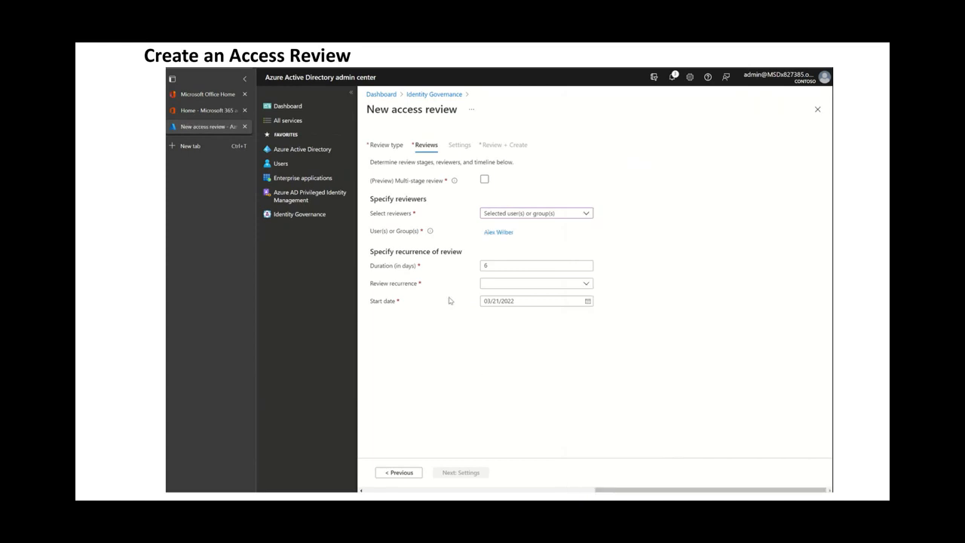
Set the review recurrence to One time and continue to the settings page.
click(586, 284)
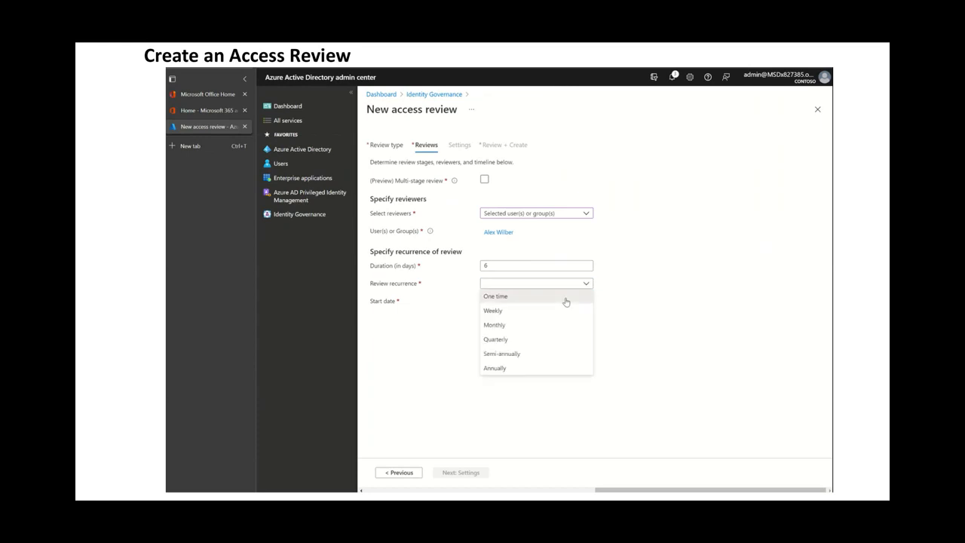
click(567, 297)
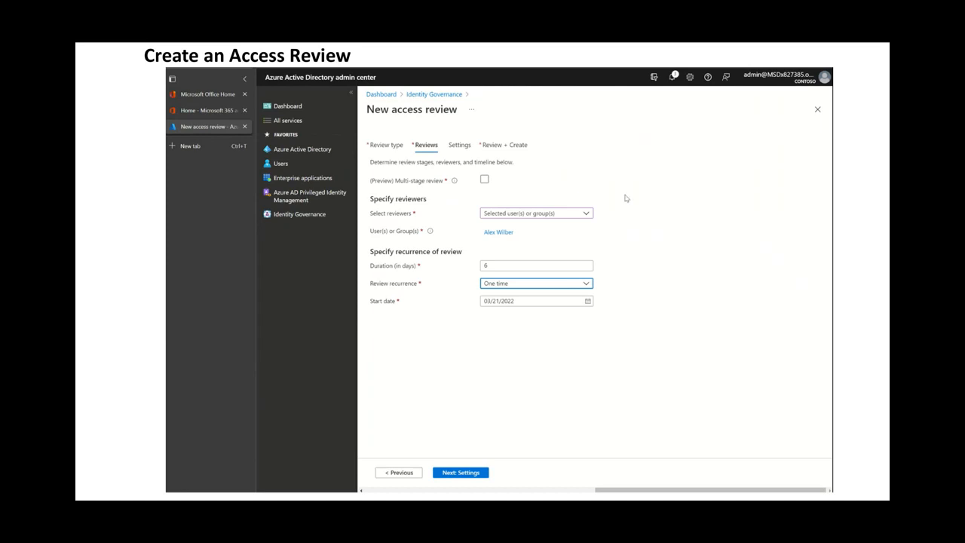
click(461, 473)
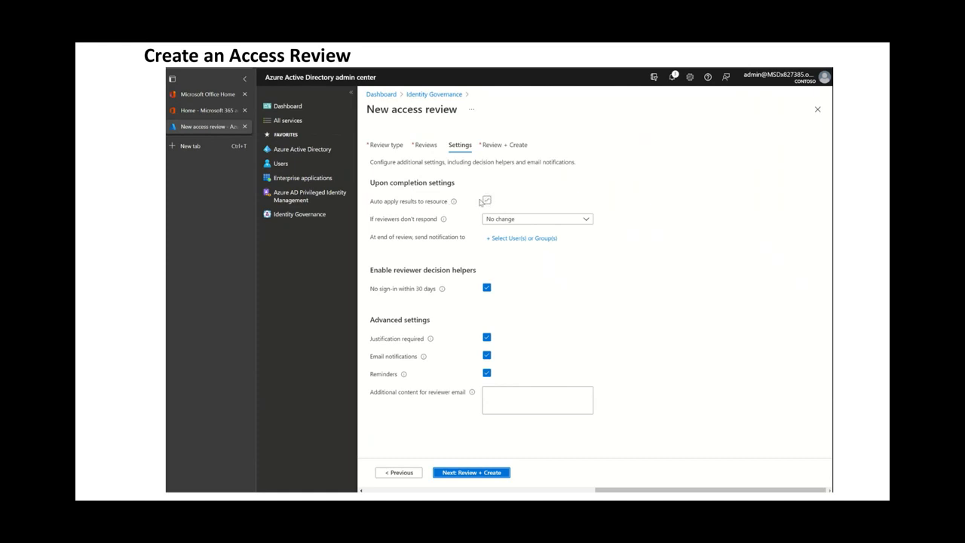
Enable auto-apply of results and set the action for non-responding reviewers to Remove access.
mouse_move(456, 207)
click(487, 202)
click(587, 219)
click(562, 246)
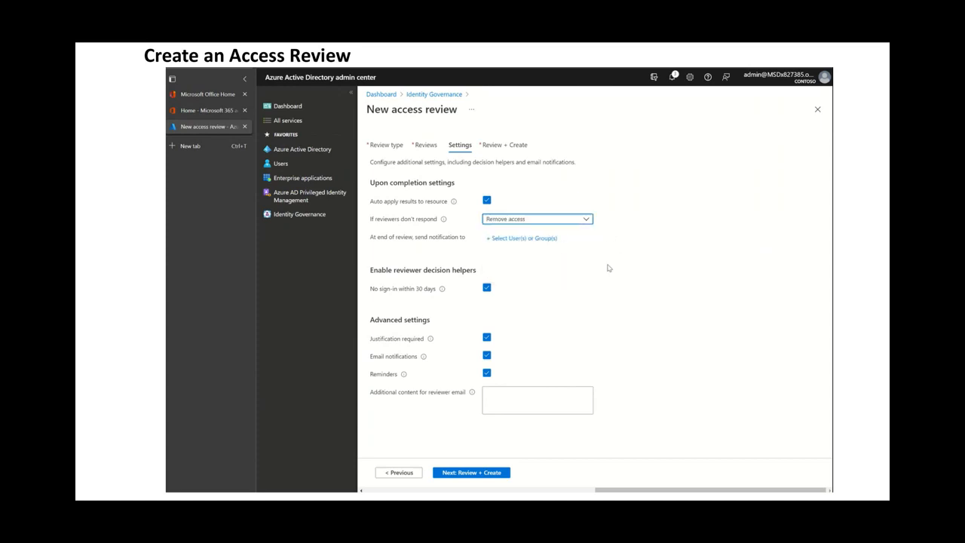
Add the MOD Administrator account as the end-of-review notification recipient.
click(530, 238)
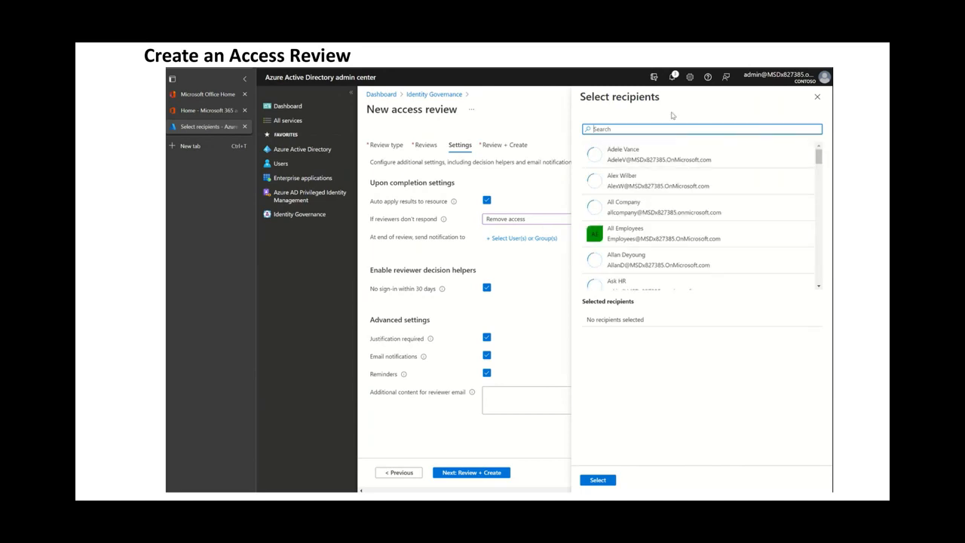
text(mod)
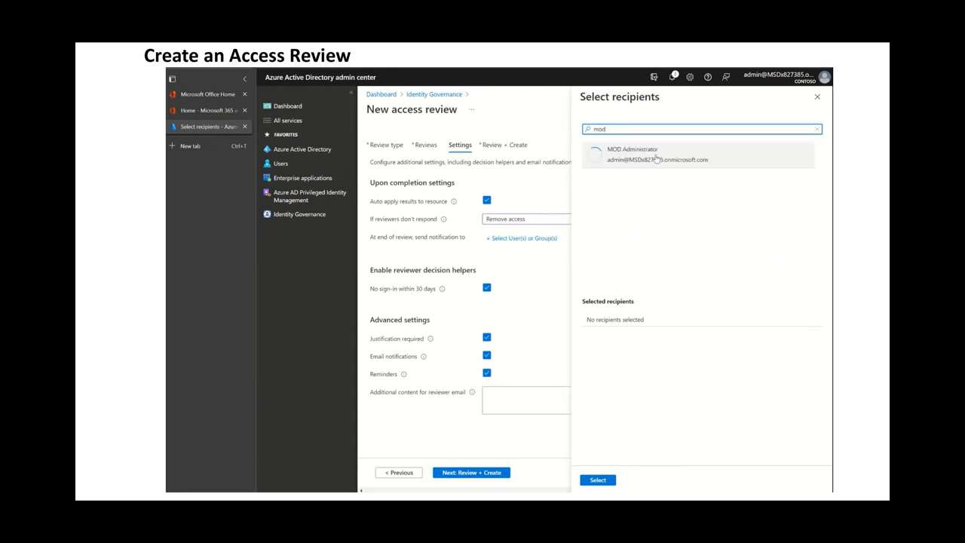
click(656, 159)
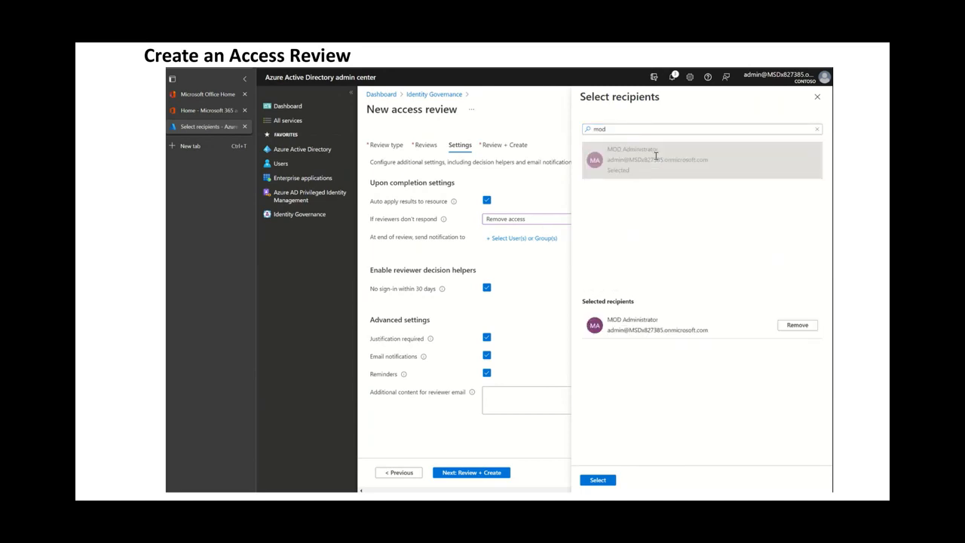
click(603, 481)
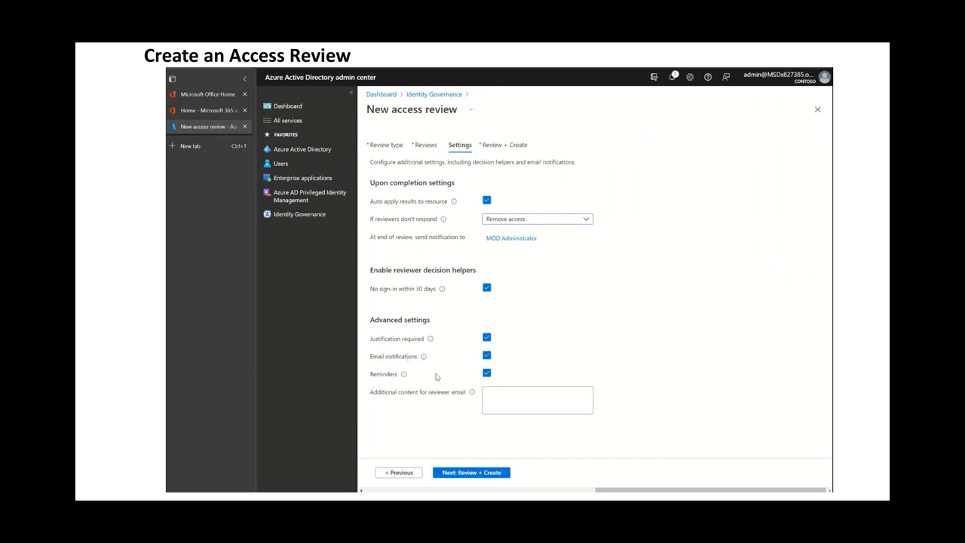
Name the review SalesForce Access Review AW and create it.
click(484, 474)
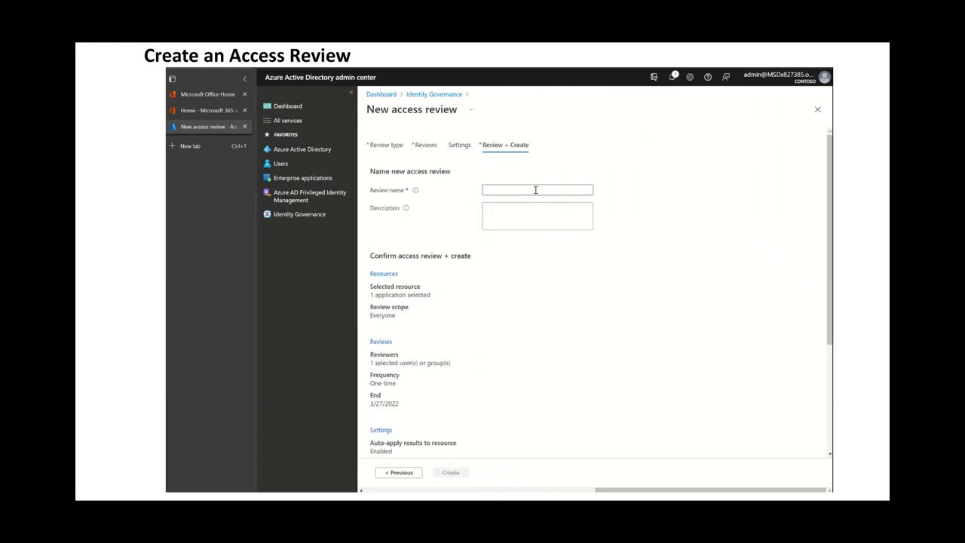
click(536, 190)
text(SalesForce Access Review AW)
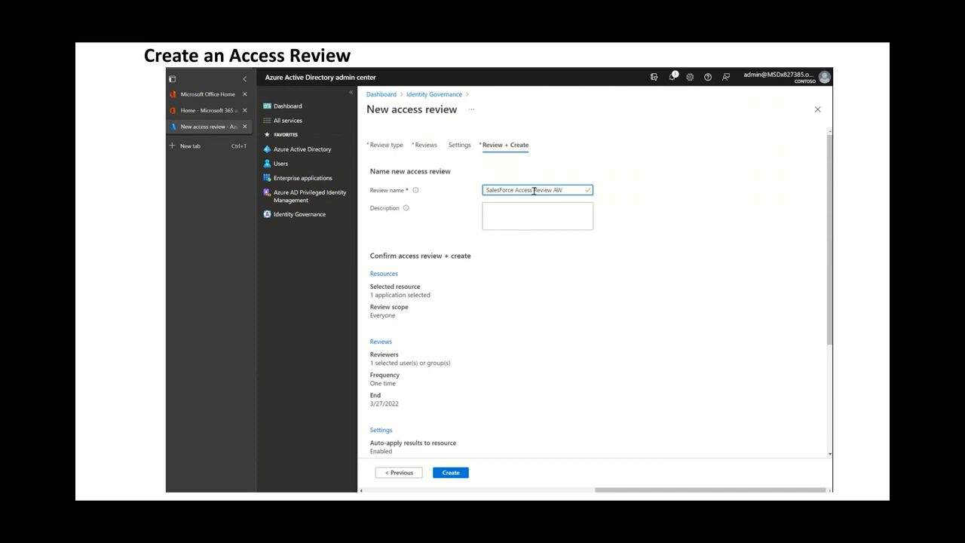
click(463, 480)
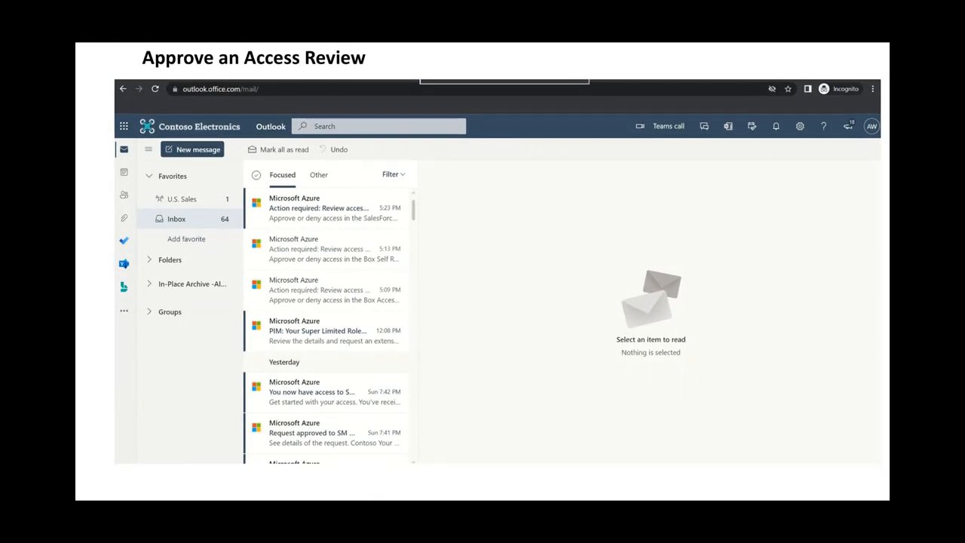
mouse_move(528, 204)
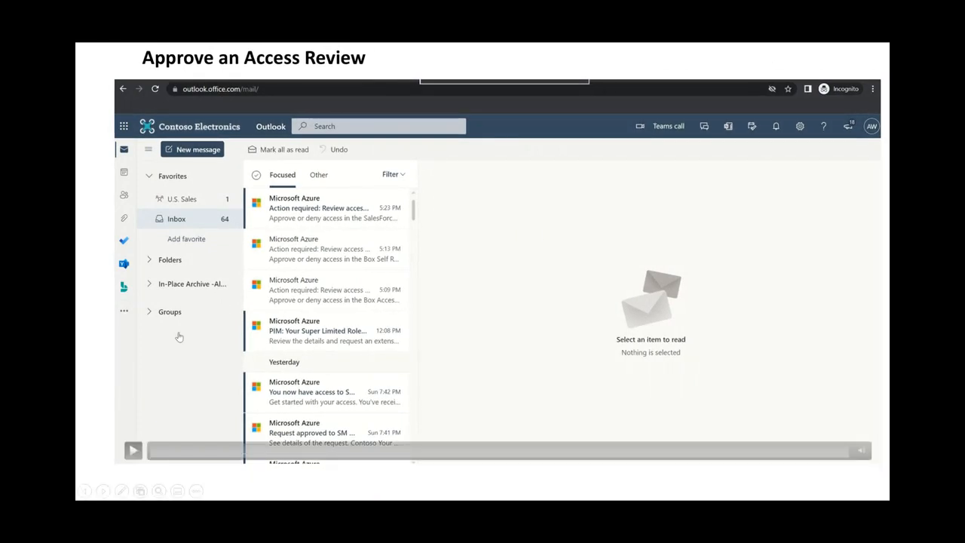
click(131, 453)
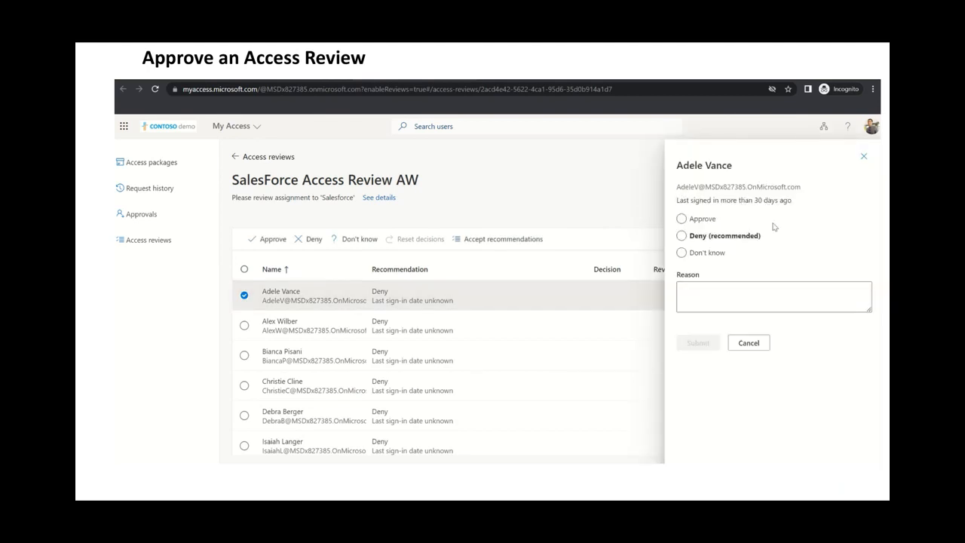
Approve continued access for all users in the review with the reason 'Team still uses Salesforce'.
click(712, 254)
click(865, 157)
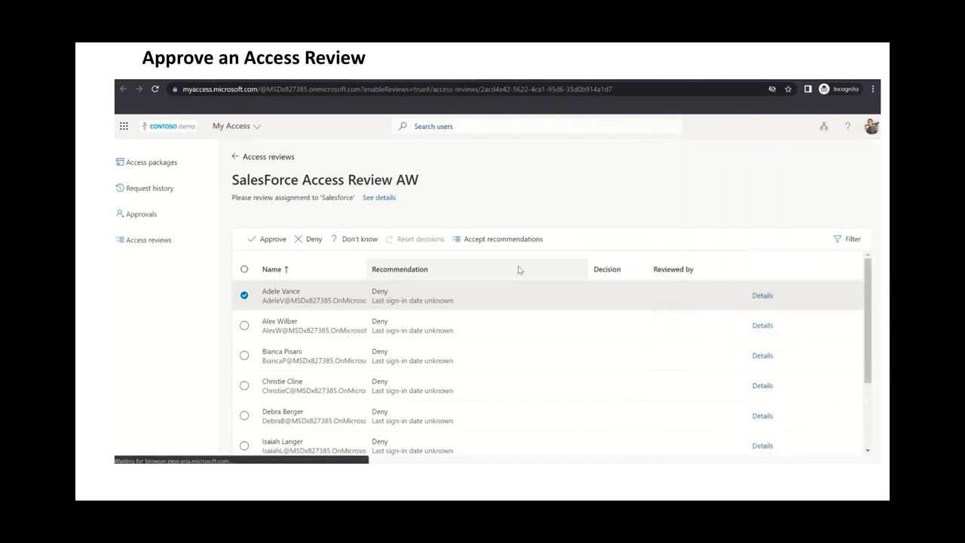
click(245, 270)
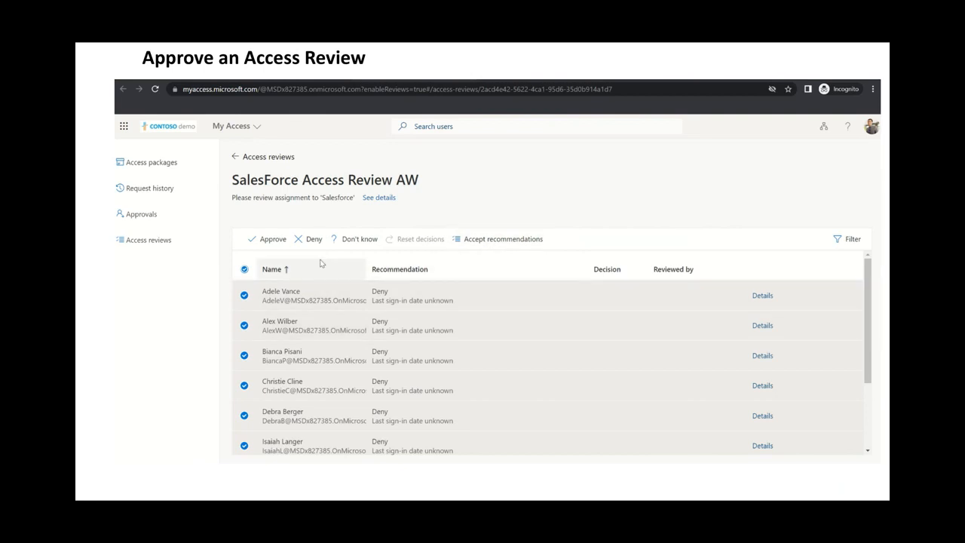
click(261, 238)
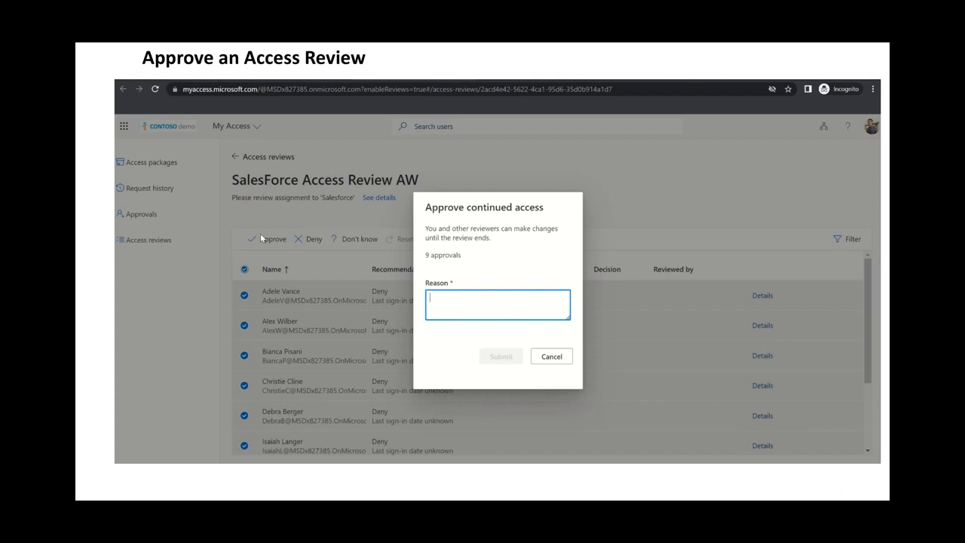
text(Team still uses Salesforce)
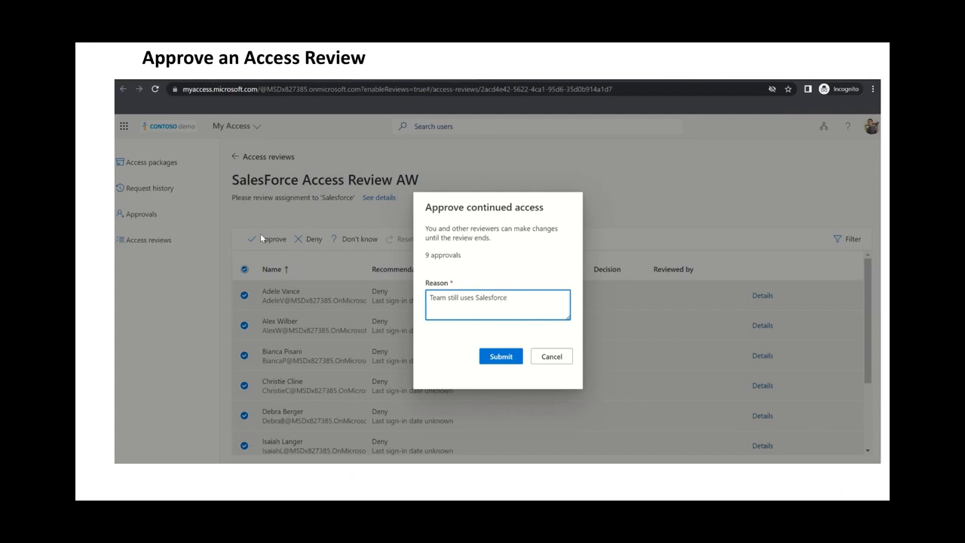
click(501, 357)
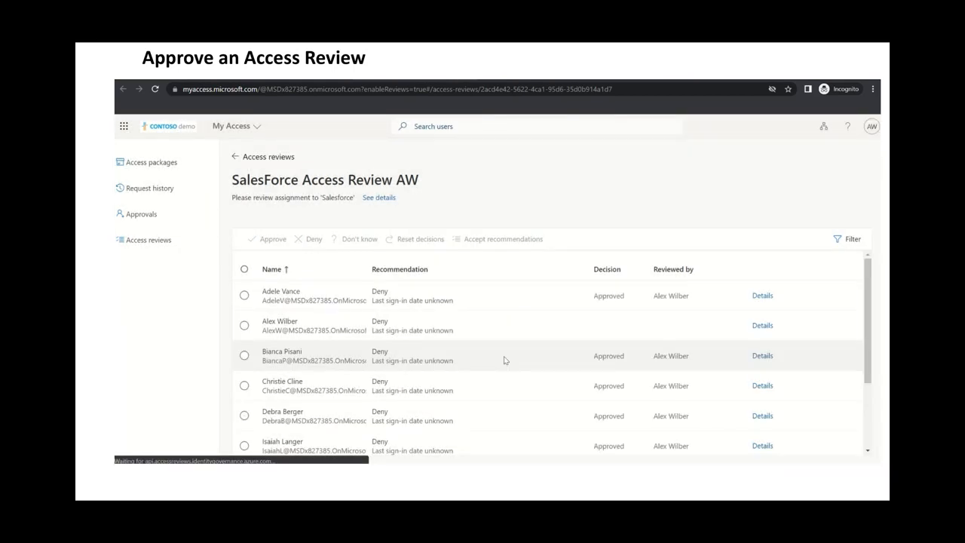
Examine the recorded decisions in the review list and Adele Vance's decision details.
scroll(546, 398, down, 1)
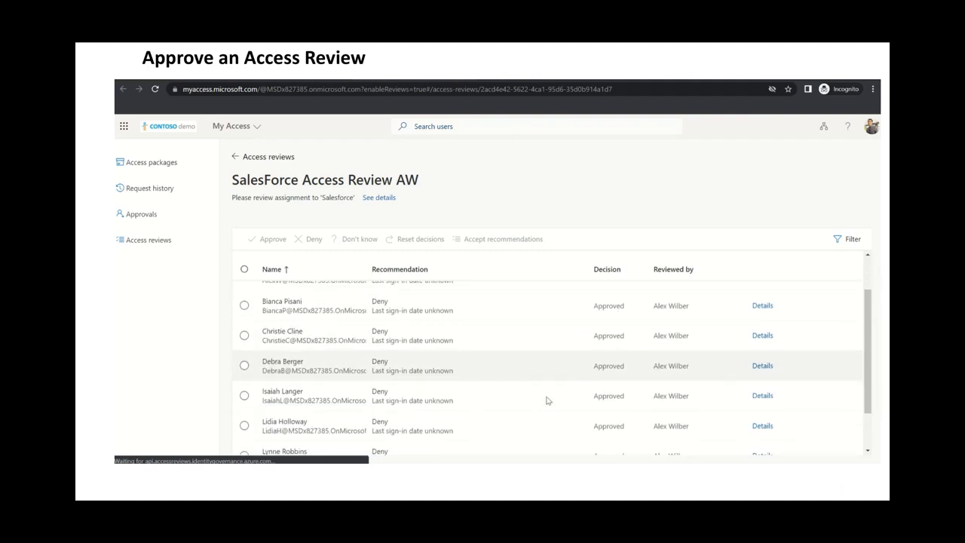
scroll(546, 399, down, 1)
scroll(546, 399, up, 2)
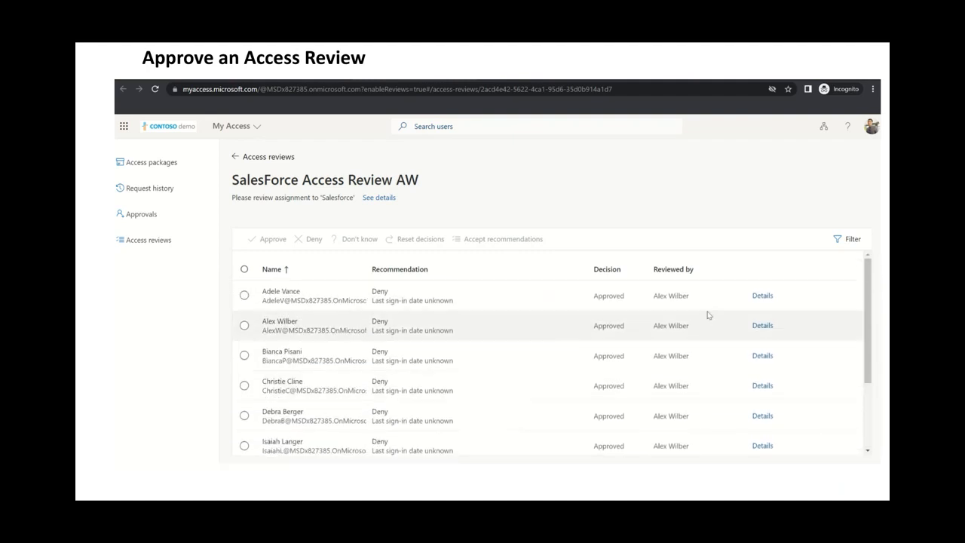
click(763, 294)
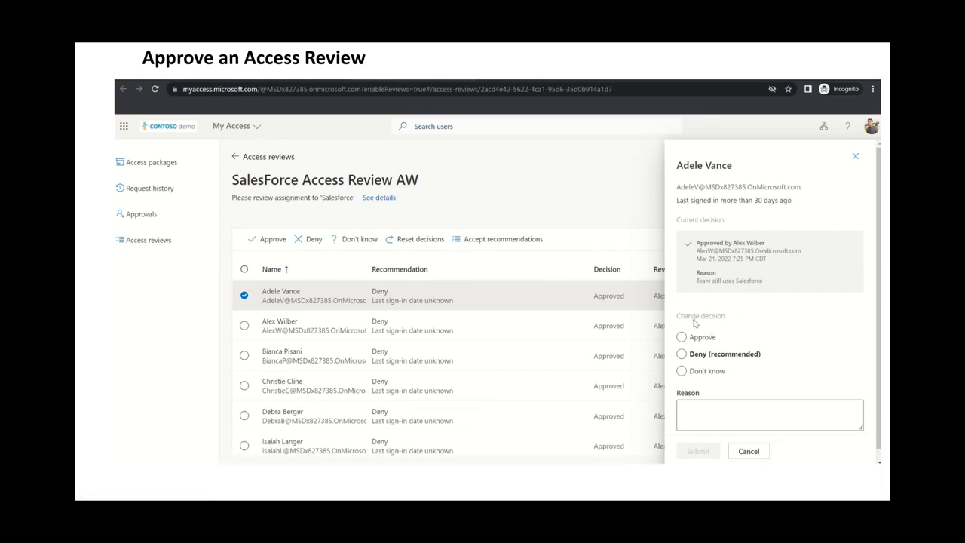
scroll(813, 308, down, 1)
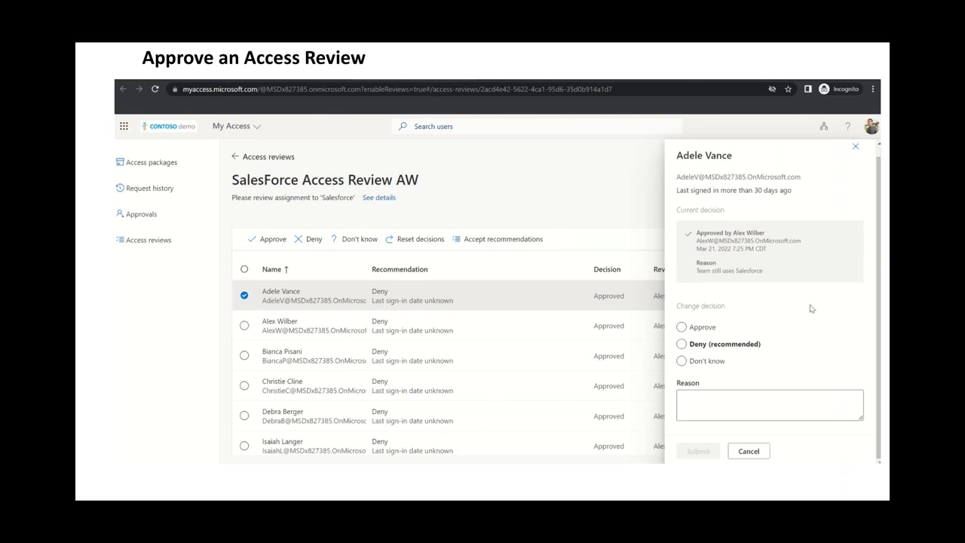
click(857, 147)
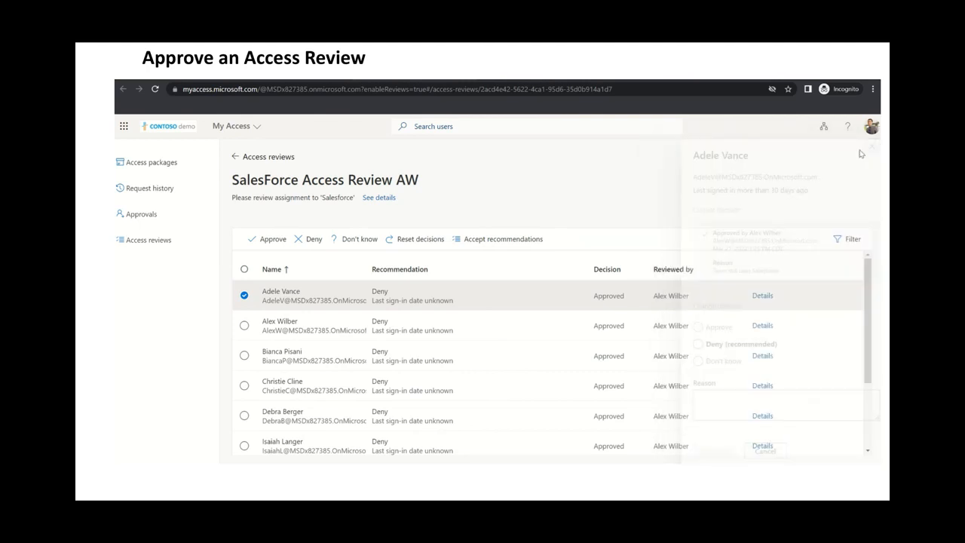
click(244, 296)
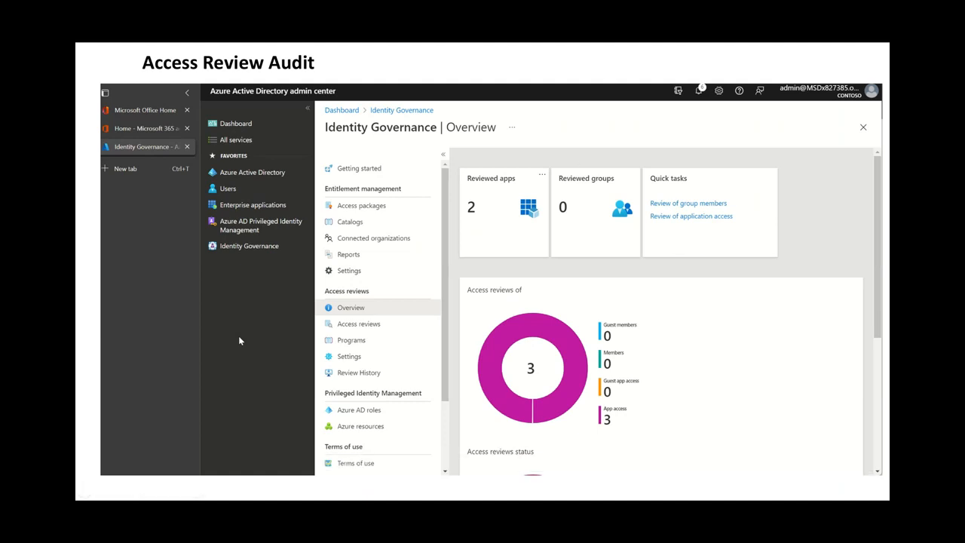
Close the March 22 History Report details and the Review History page in Identity Governance.
mouse_move(600, 118)
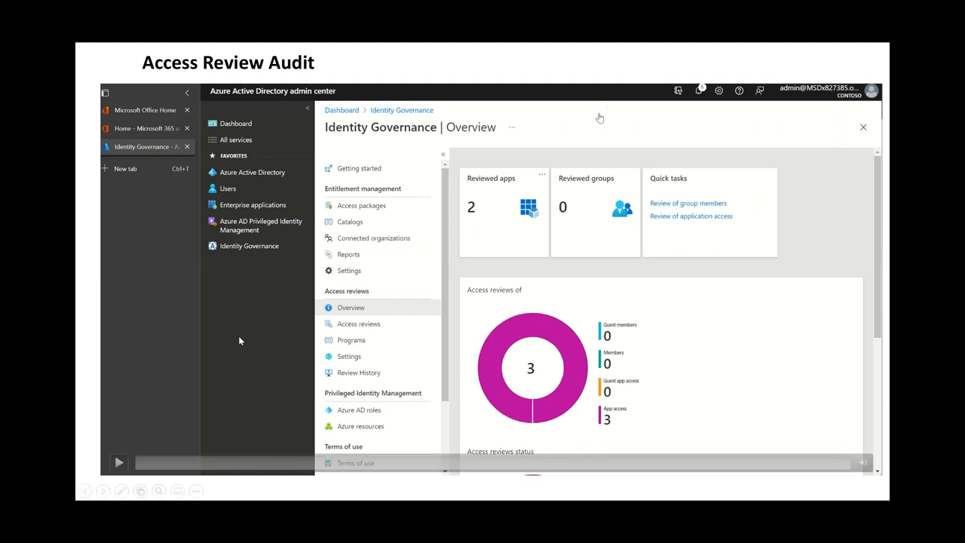
click(153, 435)
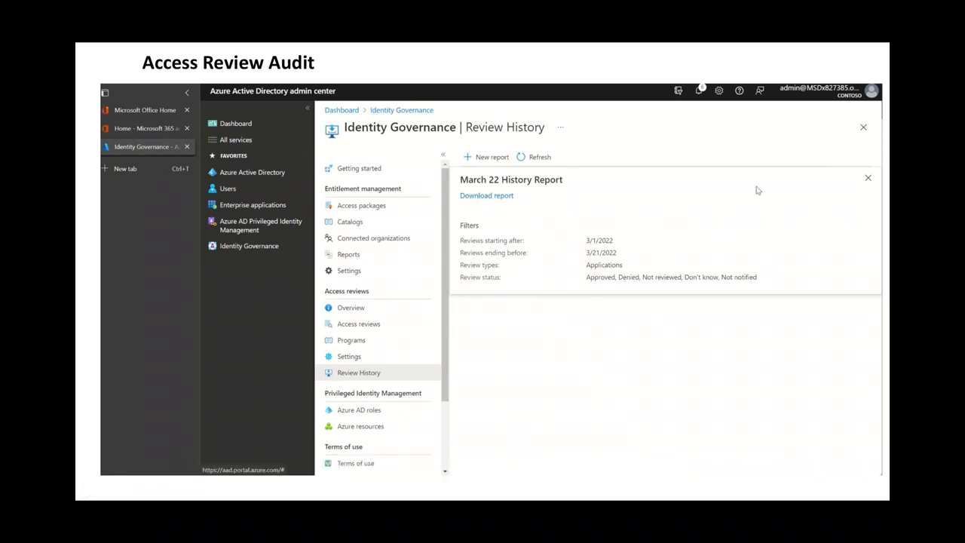
click(868, 181)
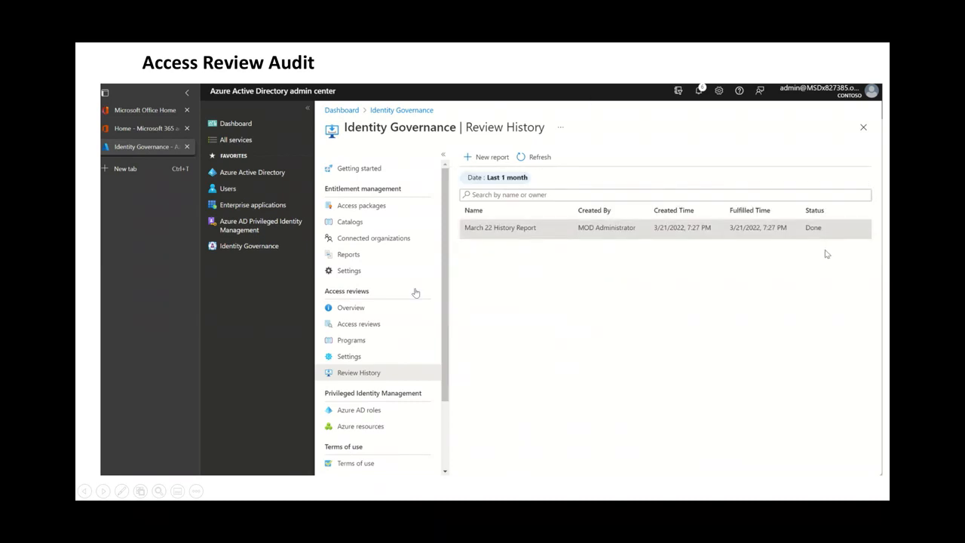
click(864, 127)
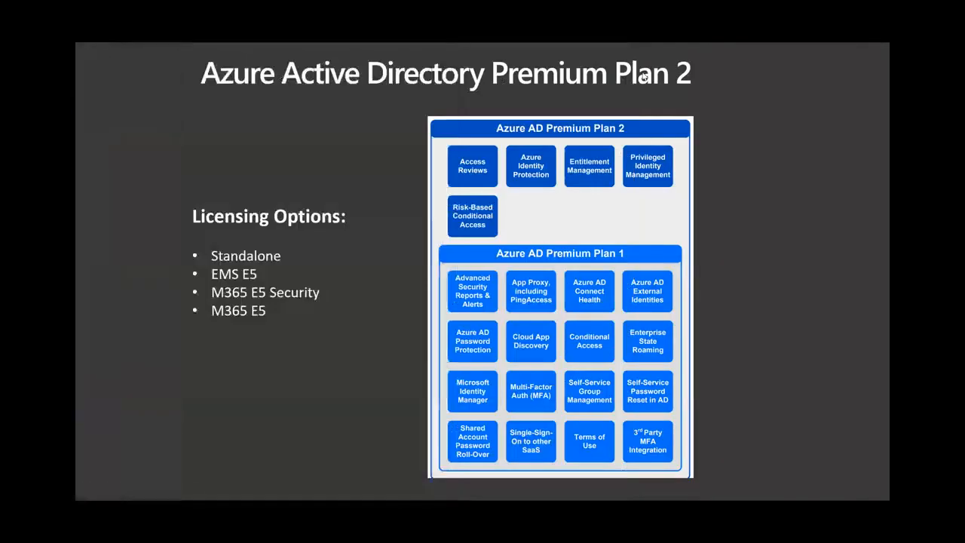